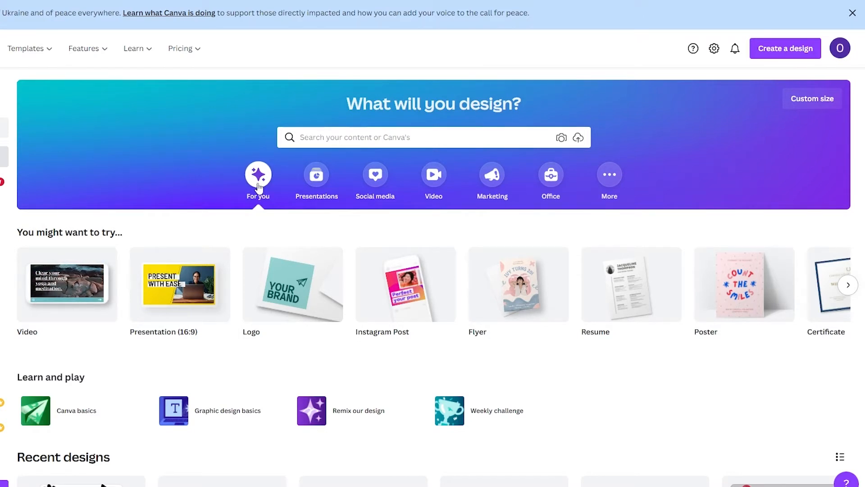
Search the templates for "website" and pick the suggested Website 1366 × 768 px format
{"action": "left_click", "coordinate": [384, 132]}
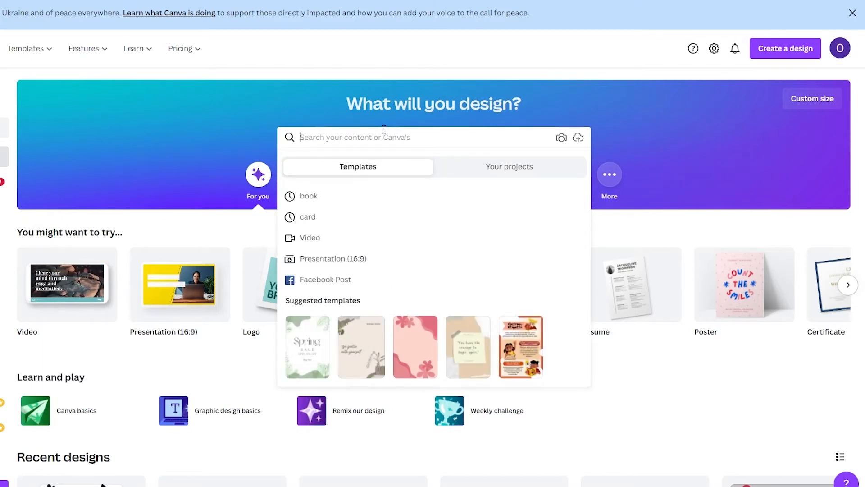
{"action": "left_click", "coordinate": [678, 353]}
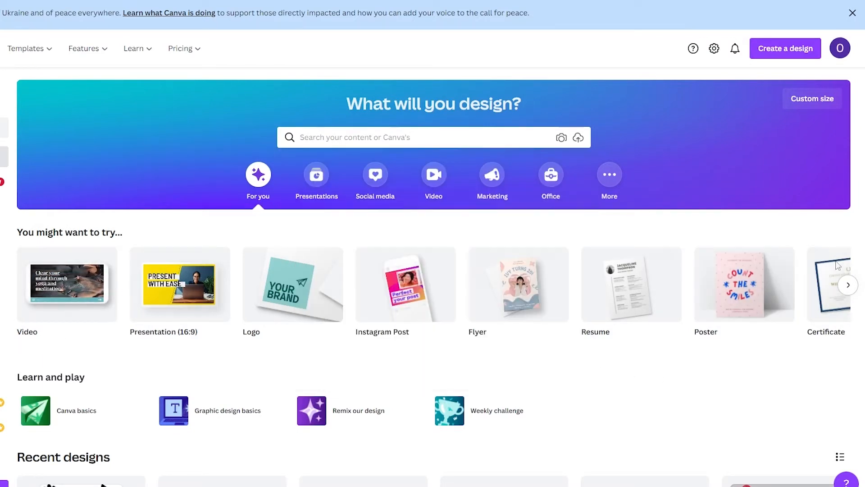
{"action": "left_click", "coordinate": [415, 137]}
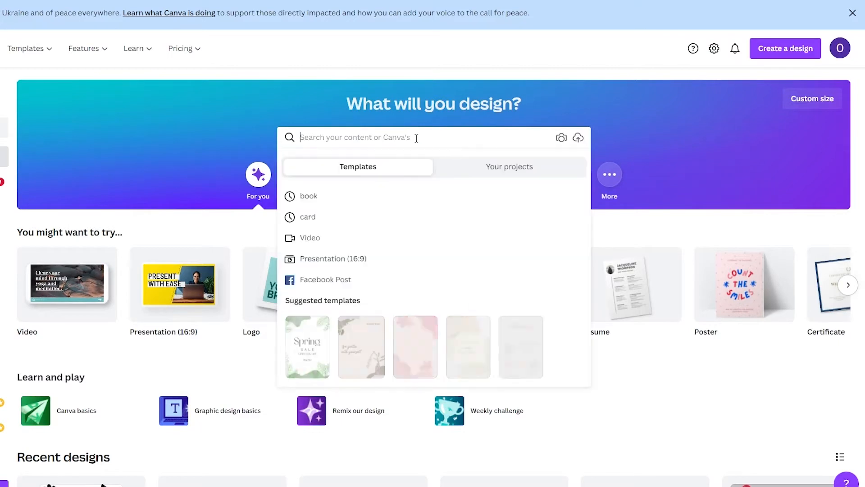
{"action": "type", "text": "website"}
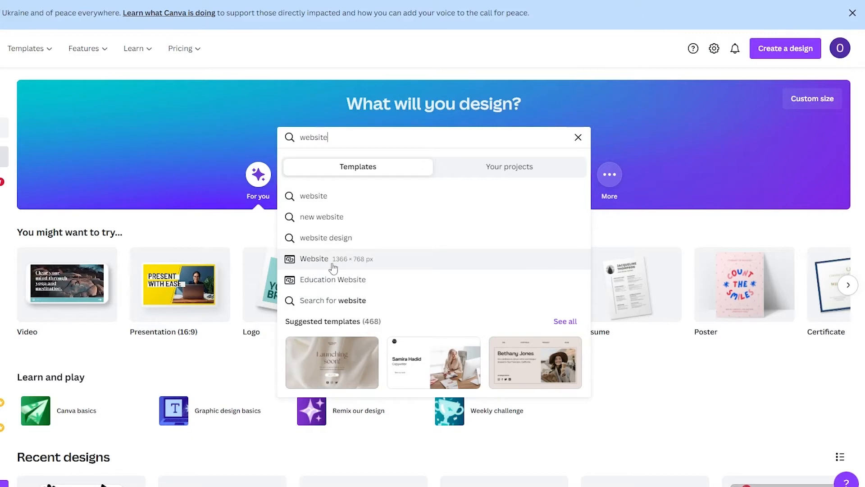
{"action": "left_click", "coordinate": [365, 263]}
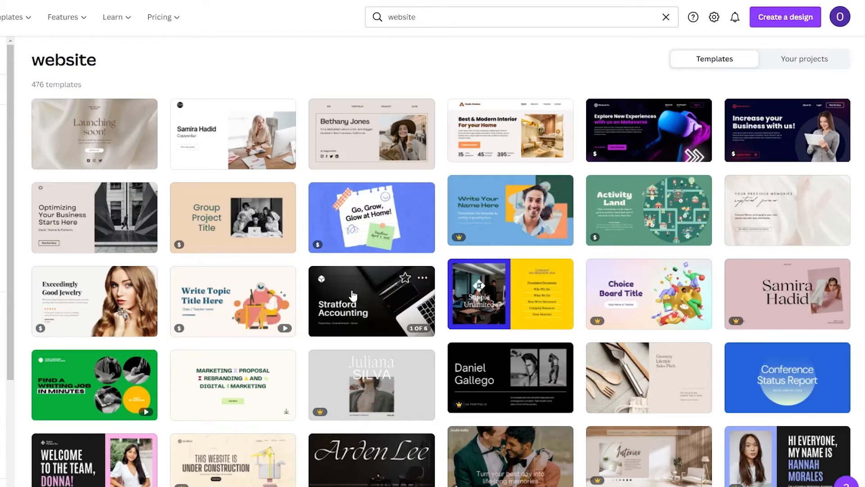
Browse the website templates and open the dark blue "Always Stay Connected" tech app design for editing
{"action": "scroll", "coordinate": [270, 302], "scroll_direction": "down", "scroll_amount": 1}
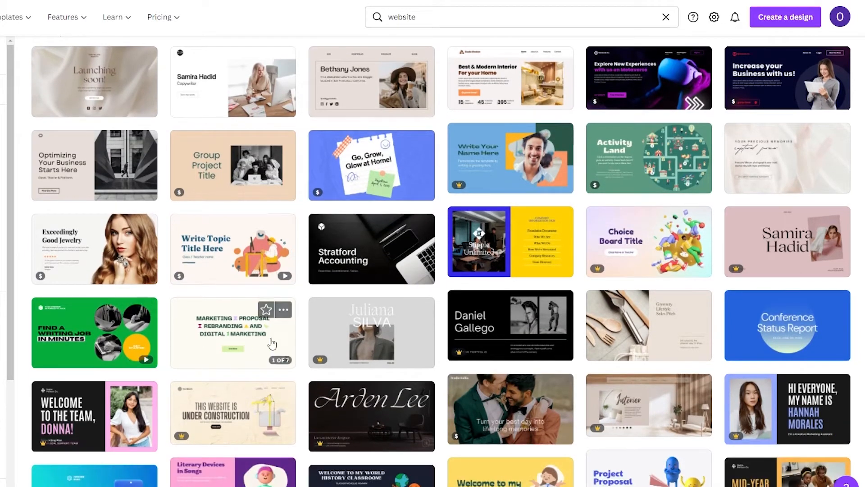
{"action": "scroll", "coordinate": [796, 348], "scroll_direction": "down", "scroll_amount": 1}
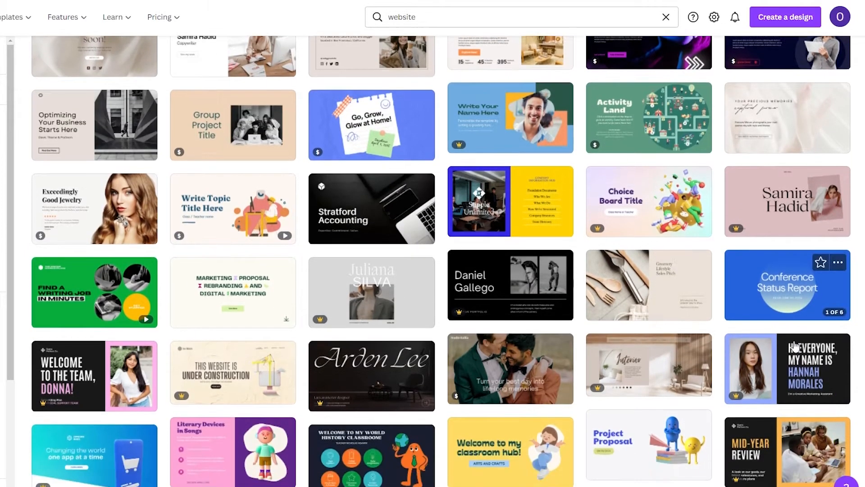
{"action": "scroll", "coordinate": [584, 317], "scroll_direction": "down", "scroll_amount": 2}
{"action": "scroll", "coordinate": [563, 305], "scroll_direction": "down", "scroll_amount": 3}
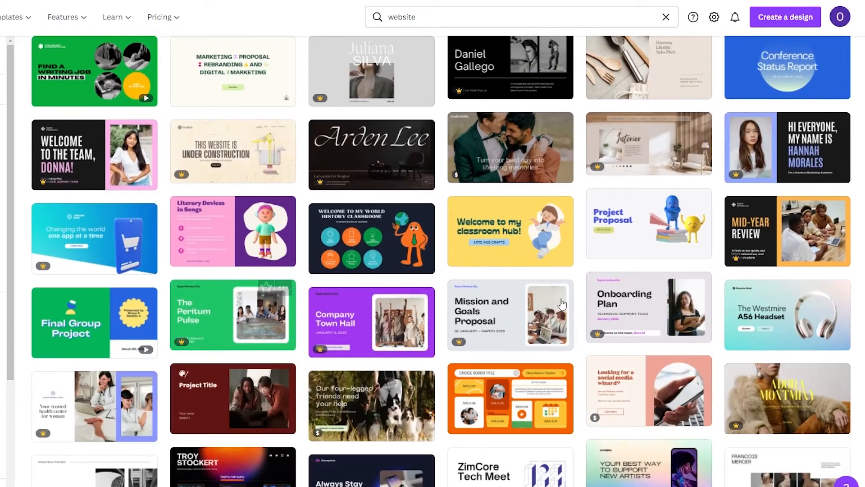
{"action": "scroll", "coordinate": [562, 305], "scroll_direction": "down", "scroll_amount": 4}
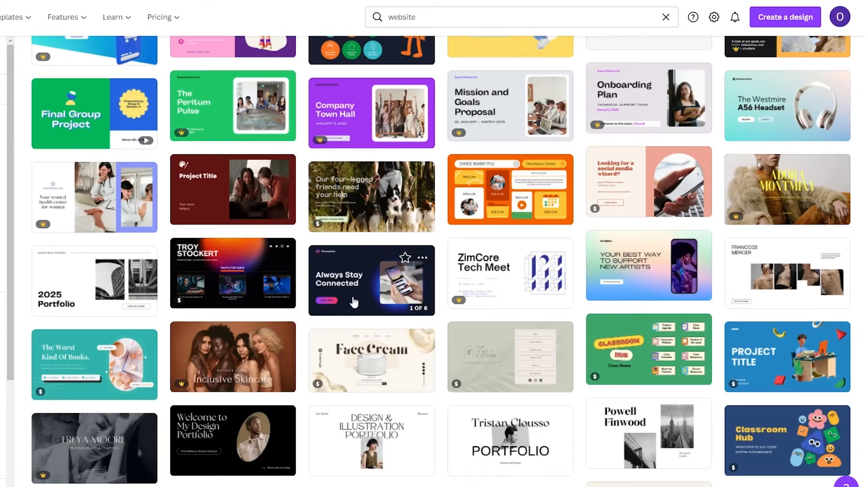
{"action": "left_click", "coordinate": [353, 299]}
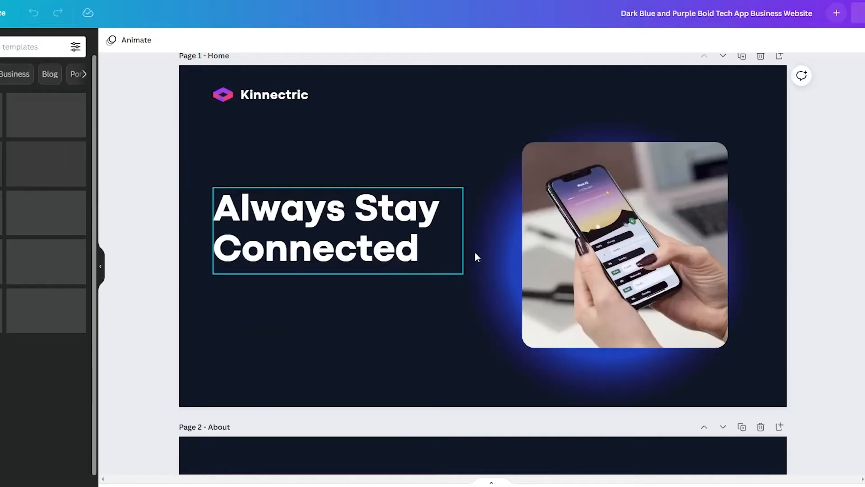
Review the template's pages from Home to Contact and check that the Home page's phone photo is selectable
{"action": "scroll", "coordinate": [489, 237], "scroll_direction": "down", "scroll_amount": 20}
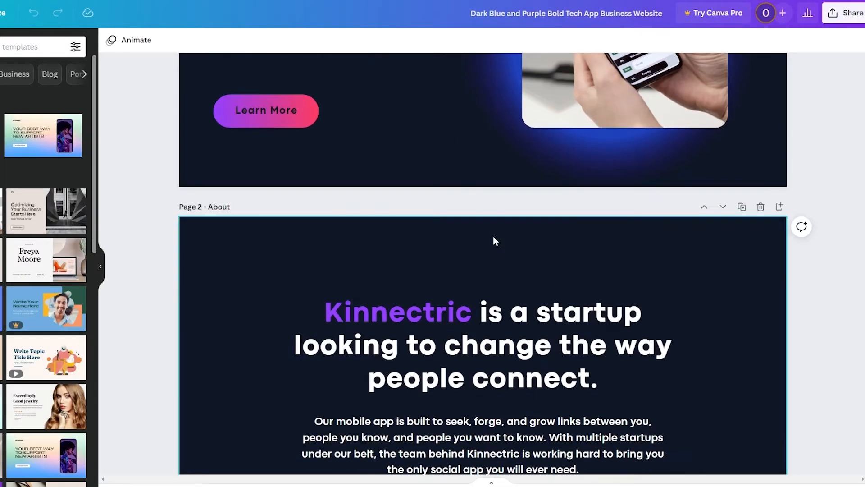
{"action": "scroll", "coordinate": [496, 226], "scroll_direction": "down", "scroll_amount": 17}
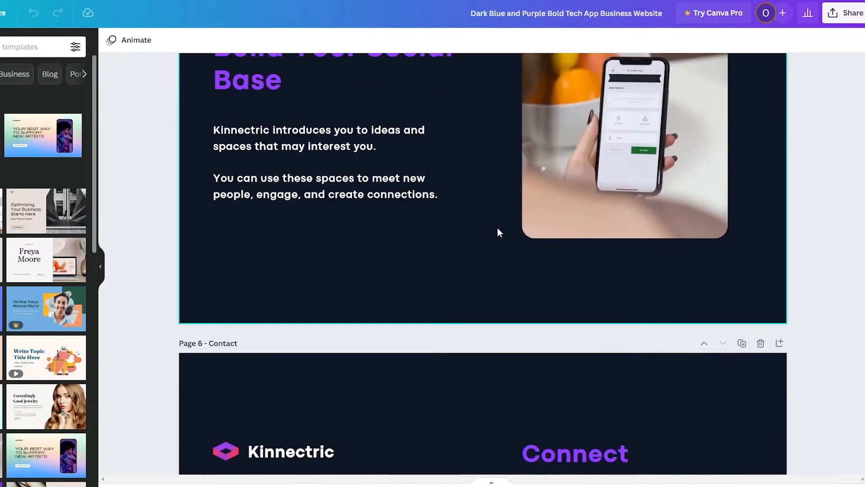
{"action": "scroll", "coordinate": [498, 228], "scroll_direction": "up", "scroll_amount": 6}
{"action": "scroll", "coordinate": [498, 227], "scroll_direction": "up", "scroll_amount": 20}
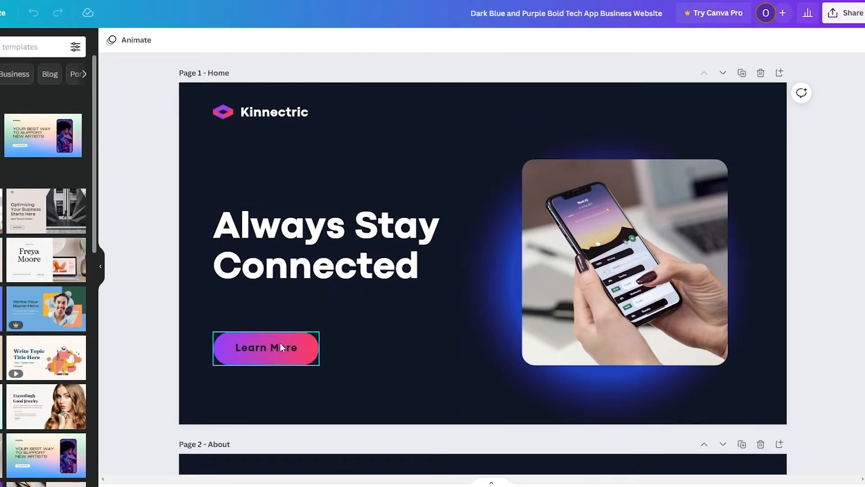
{"action": "left_click", "coordinate": [617, 247]}
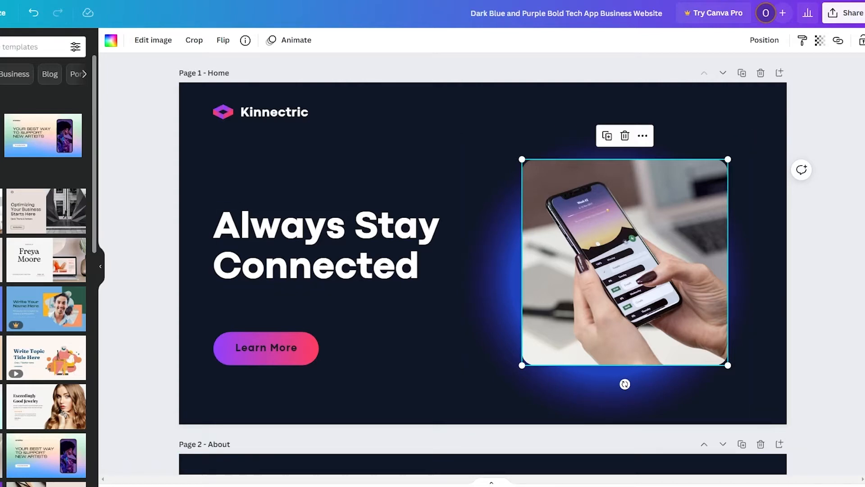
{"action": "key", "text": "Escape"}
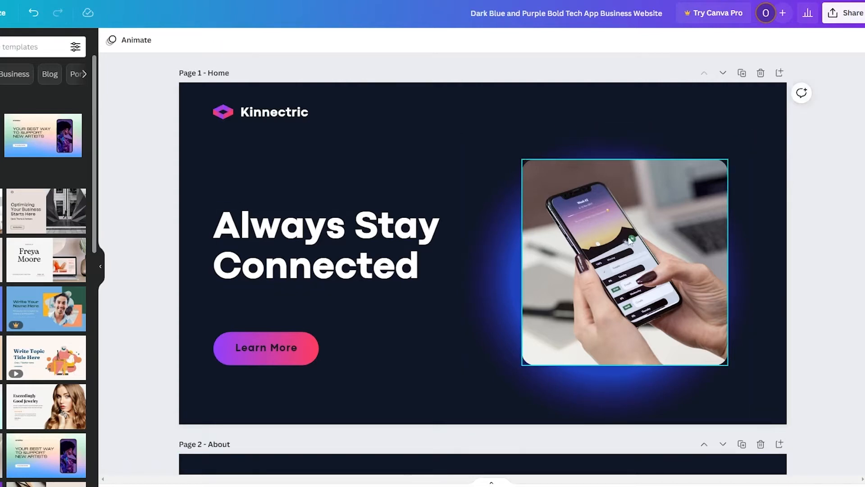
{"action": "left_click", "coordinate": [600, 234]}
{"action": "left_click", "coordinate": [841, 203]}
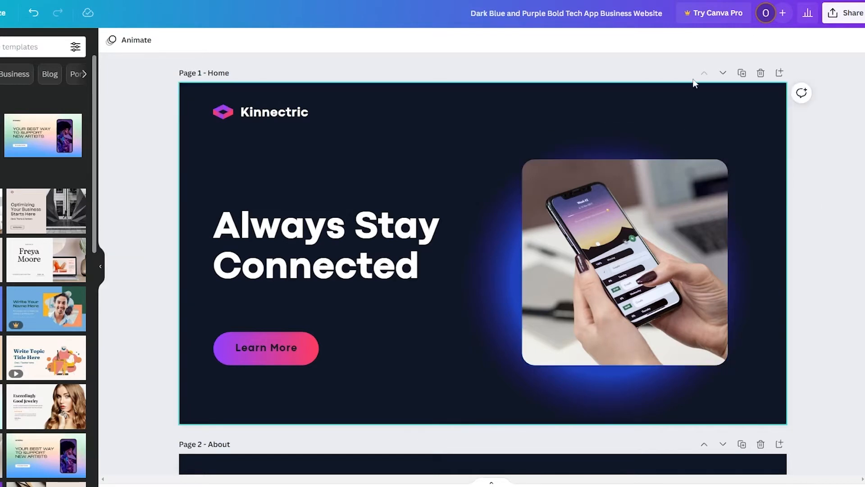
{"action": "left_click", "coordinate": [250, 351]}
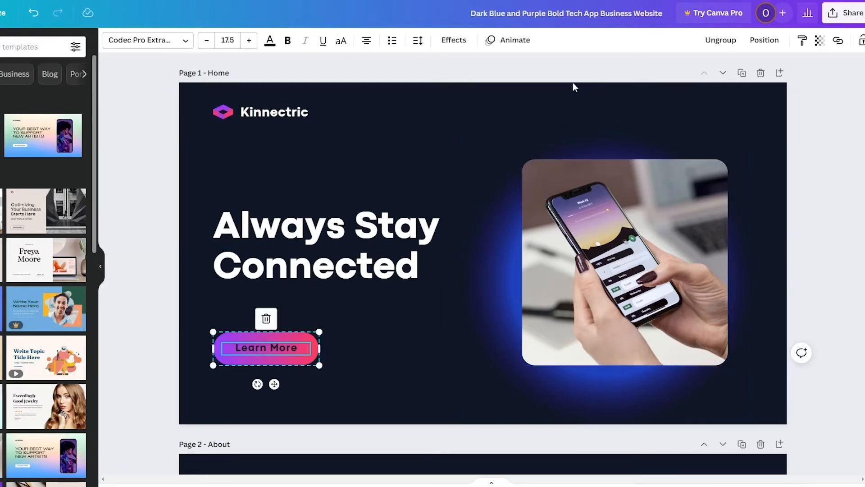
{"action": "left_click", "coordinate": [838, 40]}
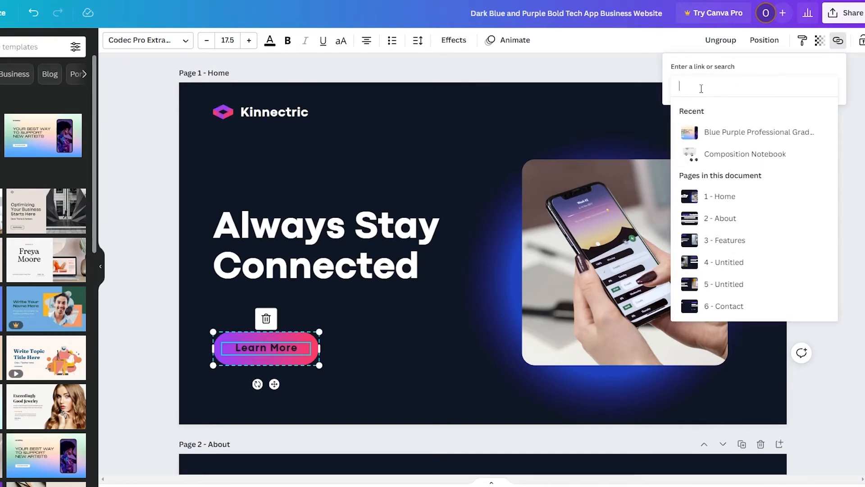
{"action": "key", "text": "ctrl+t"}
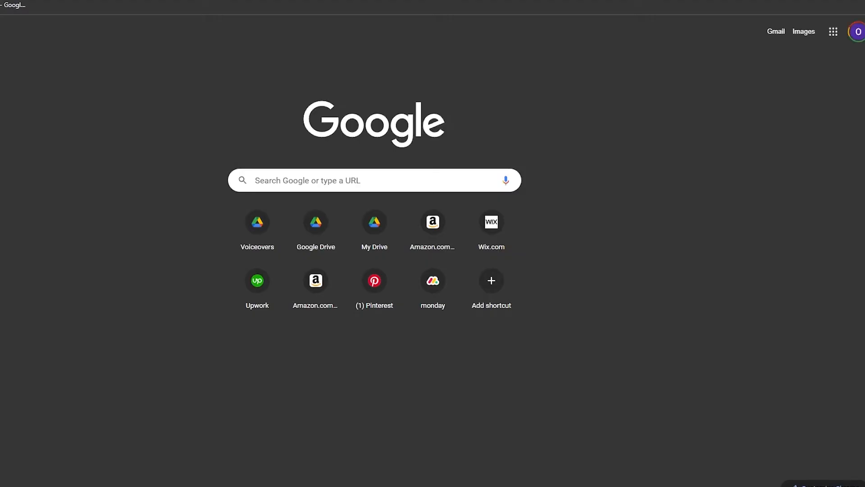
{"action": "type", "text": "p"}
{"action": "key", "text": "Return"}
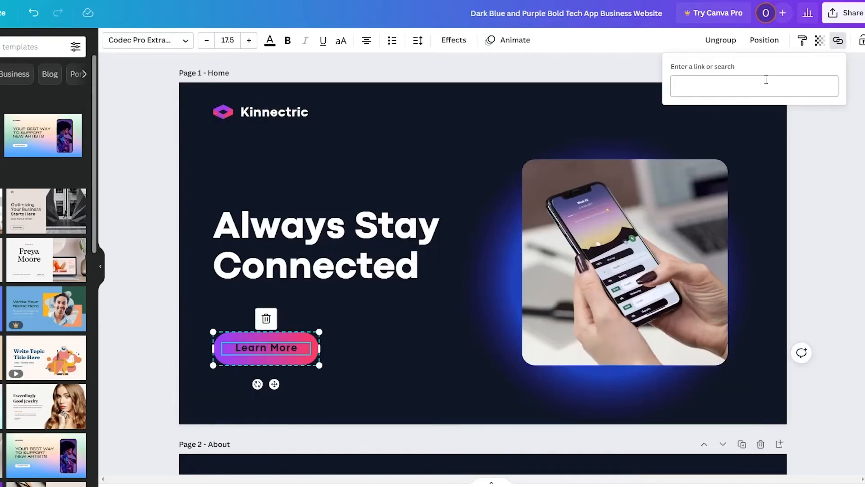
{"action": "left_click", "coordinate": [766, 79]}
{"action": "type", "text": "https://zinhoexplains.xyz/"}
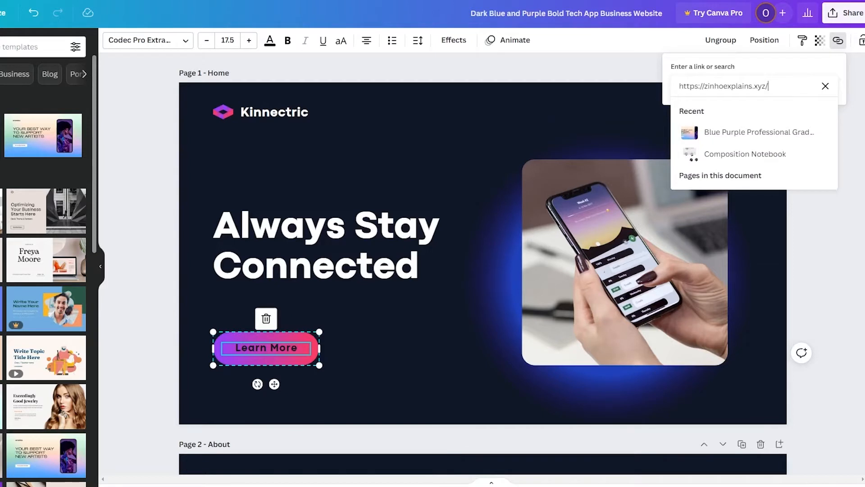
{"action": "key", "text": "Return"}
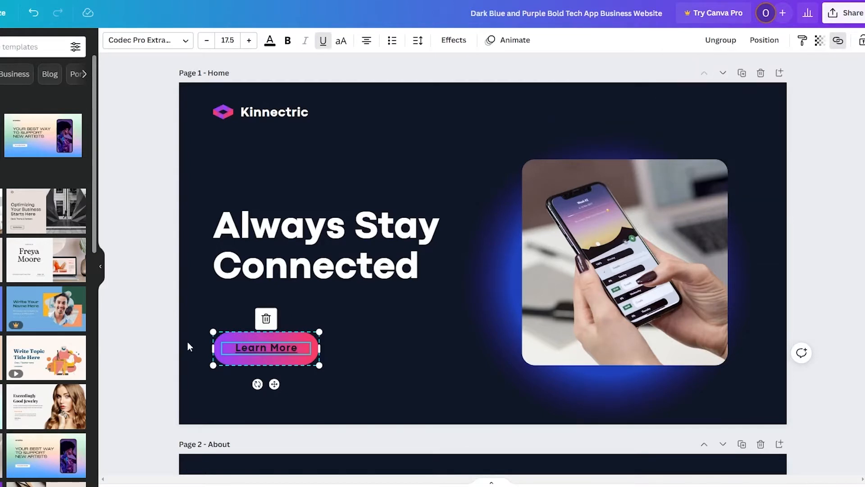
{"action": "left_click", "coordinate": [177, 347]}
{"action": "left_click", "coordinate": [301, 359]}
{"action": "left_click", "coordinate": [831, 245]}
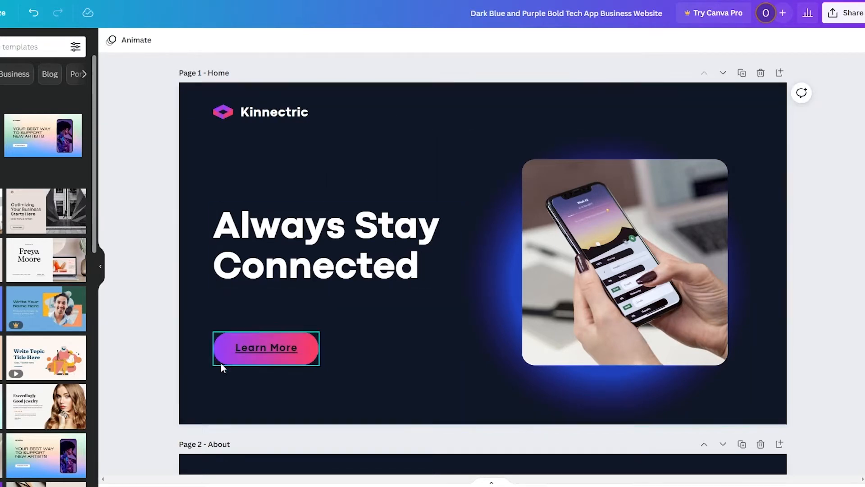
Replace the "Learn More" button text on the Home page with "Visit The Website"
{"action": "left_click", "coordinate": [268, 352]}
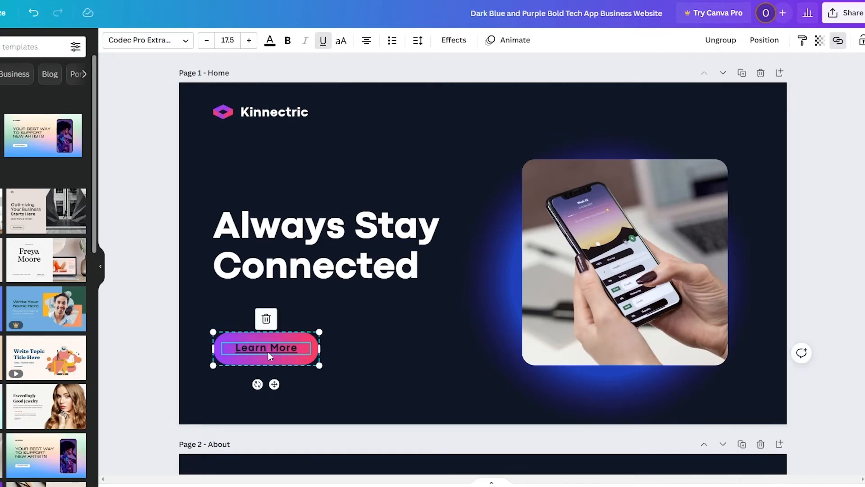
{"action": "left_click", "coordinate": [312, 315]}
{"action": "scroll", "coordinate": [313, 236], "scroll_direction": "down", "scroll_amount": 3}
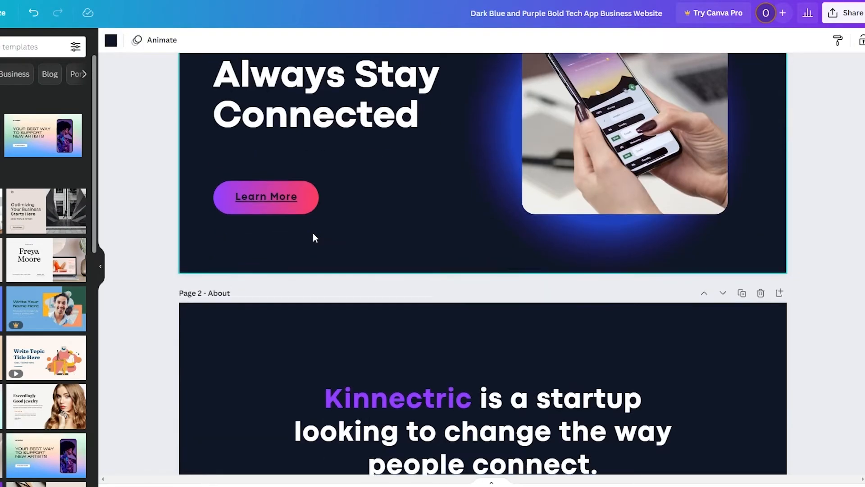
{"action": "scroll", "coordinate": [246, 363], "scroll_direction": "up", "scroll_amount": 3}
{"action": "left_click", "coordinate": [246, 358]}
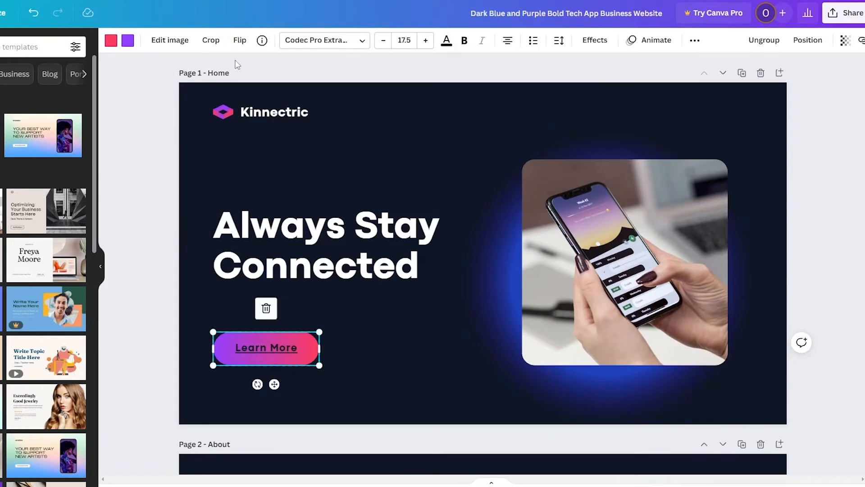
{"action": "double_click", "coordinate": [273, 350]}
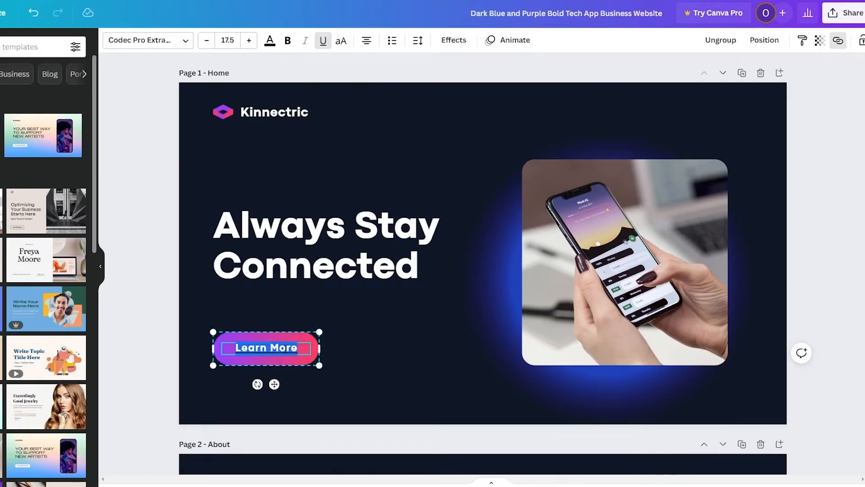
{"action": "type", "text": "Visit The We"}
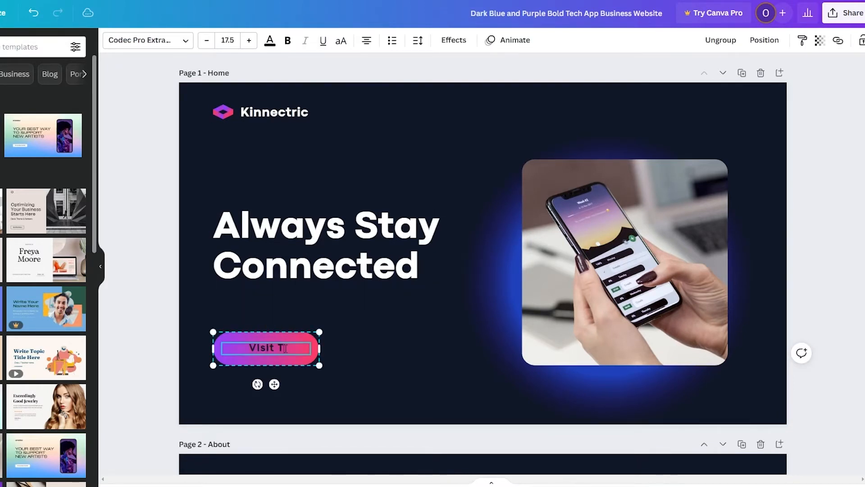
{"action": "type", "text": "bsite"}
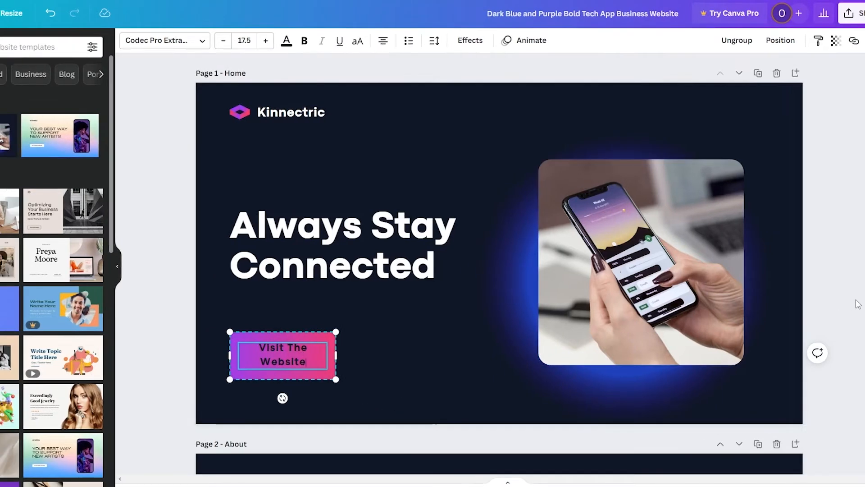
{"action": "left_click", "coordinate": [841, 303]}
Look over the style and shape effects available for the "Visit The Website" button text
{"action": "left_click", "coordinate": [383, 364]}
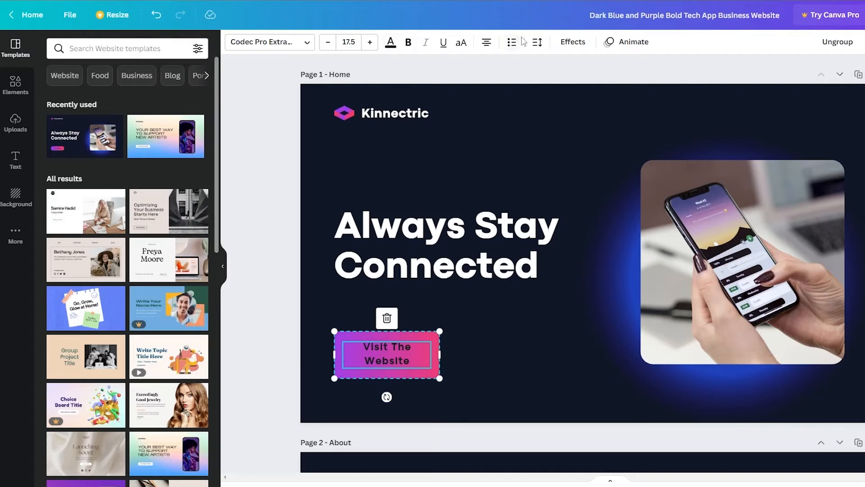
{"action": "left_click", "coordinate": [569, 42]}
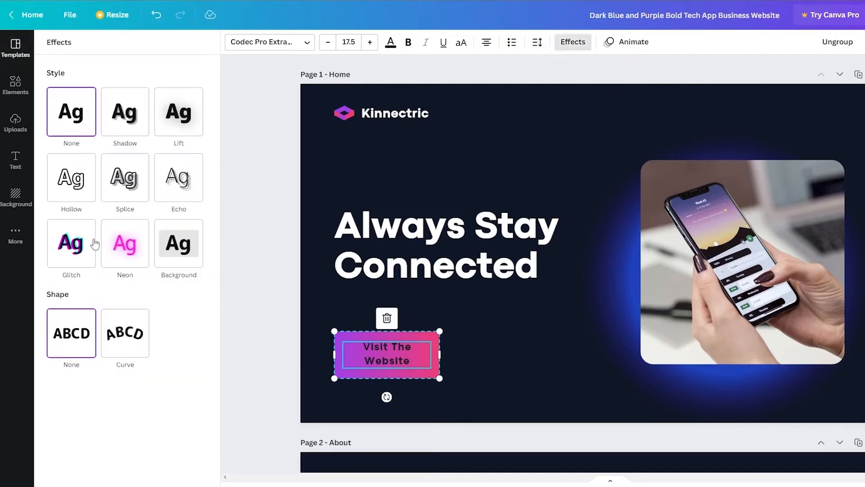
{"action": "left_click", "coordinate": [433, 337]}
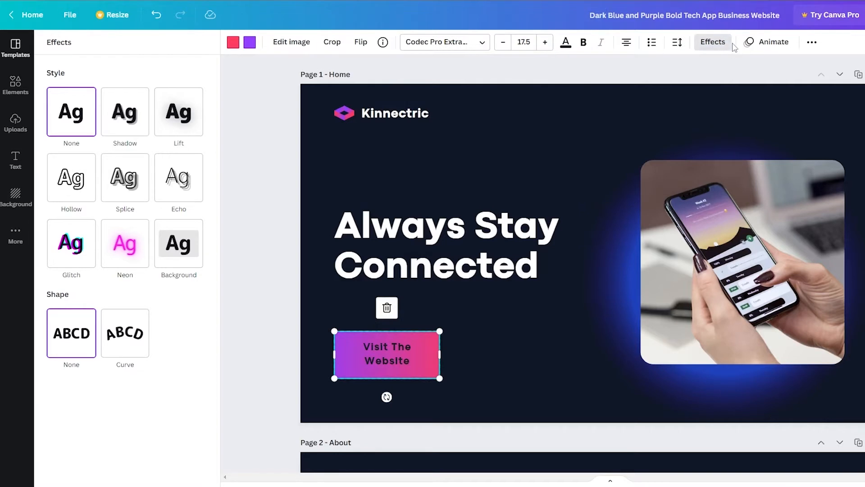
{"action": "key", "text": "Escape"}
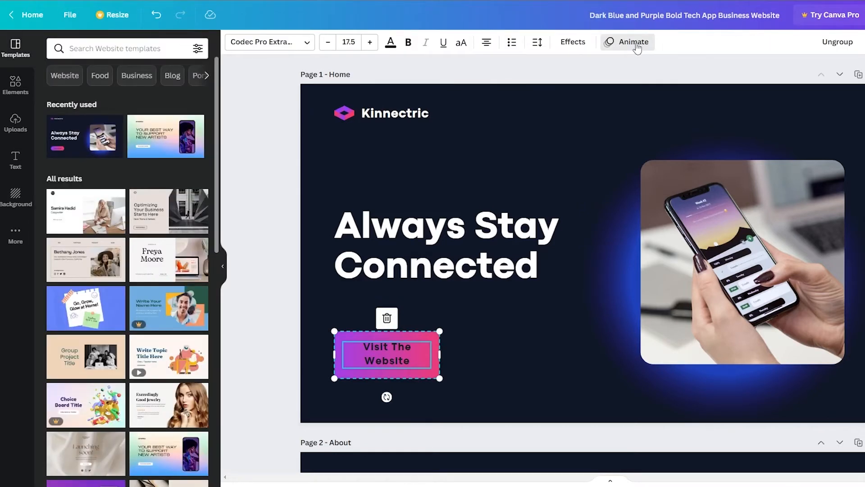
Apply the Fade text animation to the "Visit The Website" button text
{"action": "left_click", "coordinate": [635, 44]}
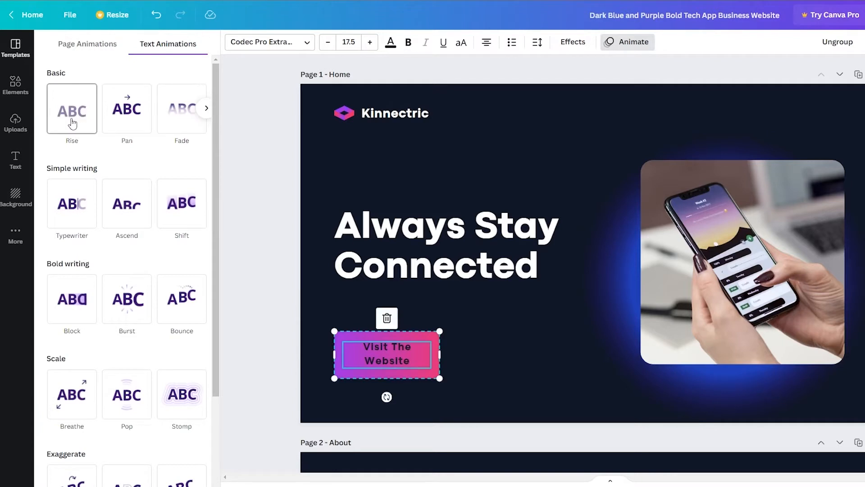
{"action": "left_click", "coordinate": [182, 126]}
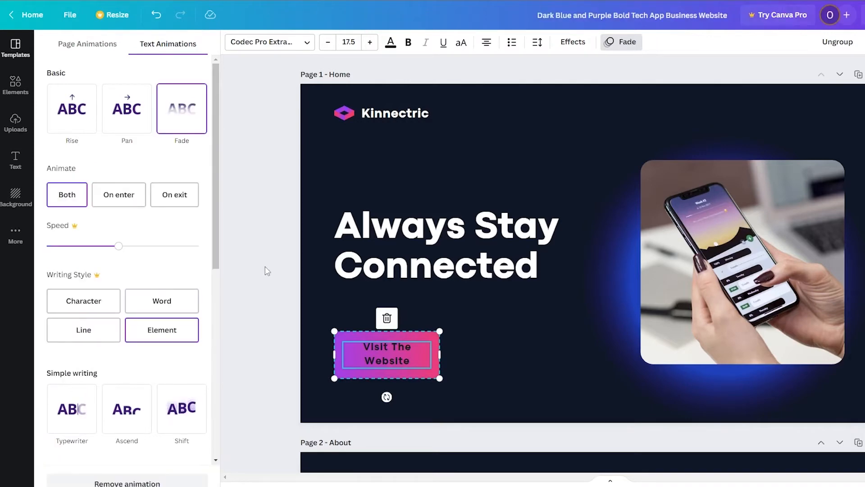
Look over all the website's pages from Home to Contact, then examine the Kinnectric logo group on the Home page
{"action": "left_click", "coordinate": [266, 270]}
{"action": "scroll", "coordinate": [471, 280], "scroll_direction": "down", "scroll_amount": 20}
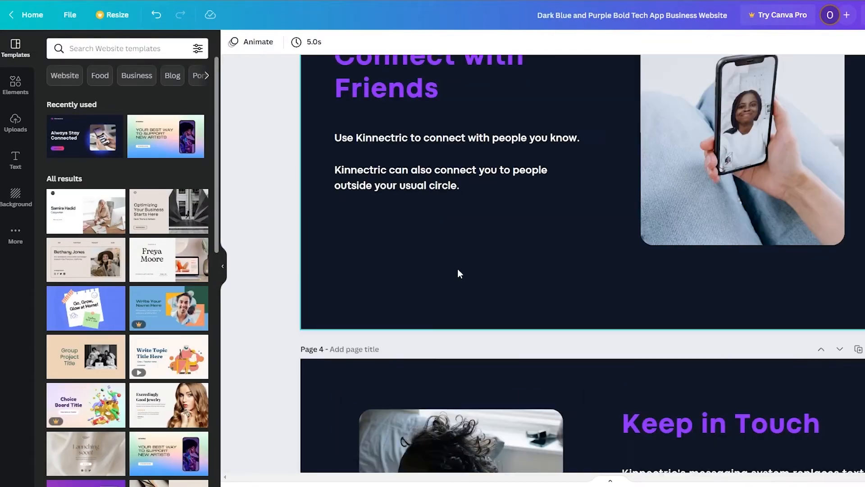
{"action": "scroll", "coordinate": [458, 269], "scroll_direction": "down", "scroll_amount": 15}
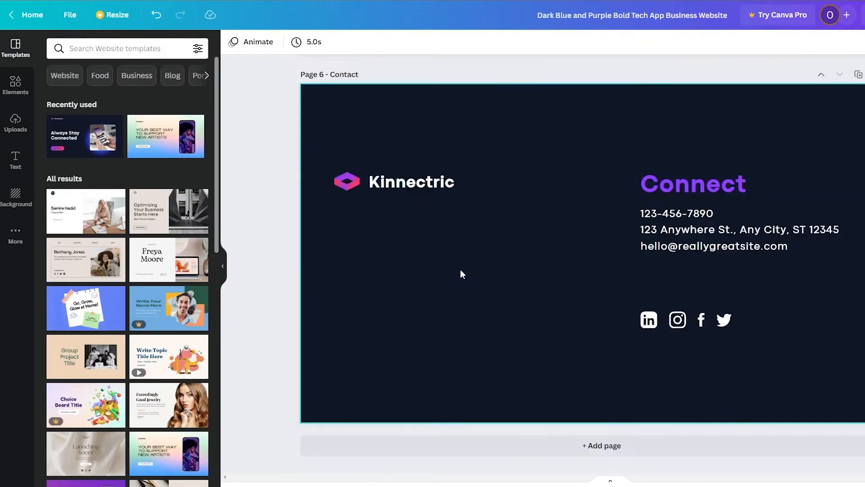
{"action": "scroll", "coordinate": [460, 266], "scroll_direction": "up", "scroll_amount": 20}
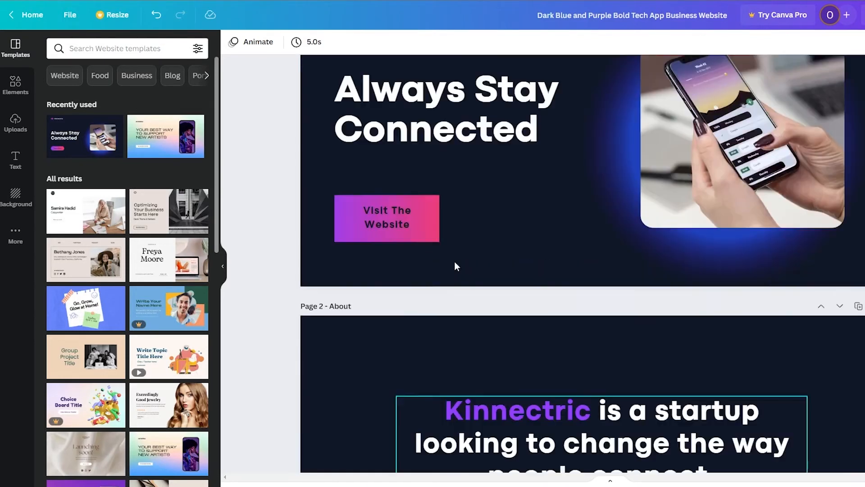
{"action": "scroll", "coordinate": [397, 126], "scroll_direction": "up", "scroll_amount": 2}
{"action": "left_click", "coordinate": [381, 115]}
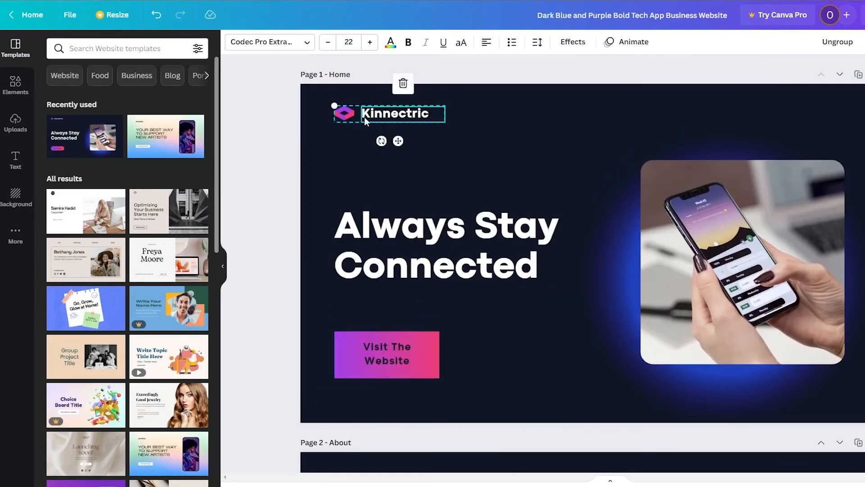
{"action": "key", "text": "Escape"}
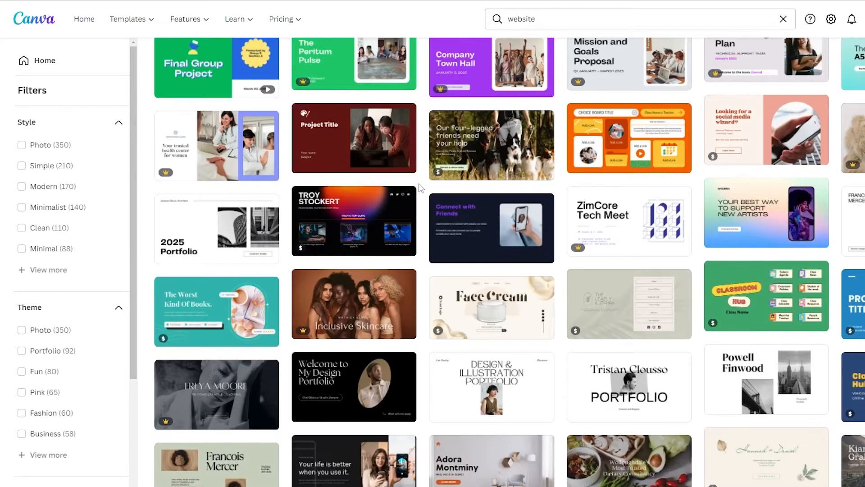
Search the template library for "bio link site" and open the Bio Link Websites category
{"action": "scroll", "coordinate": [420, 188], "scroll_direction": "down", "scroll_amount": 5}
{"action": "scroll", "coordinate": [421, 189], "scroll_direction": "down", "scroll_amount": 3}
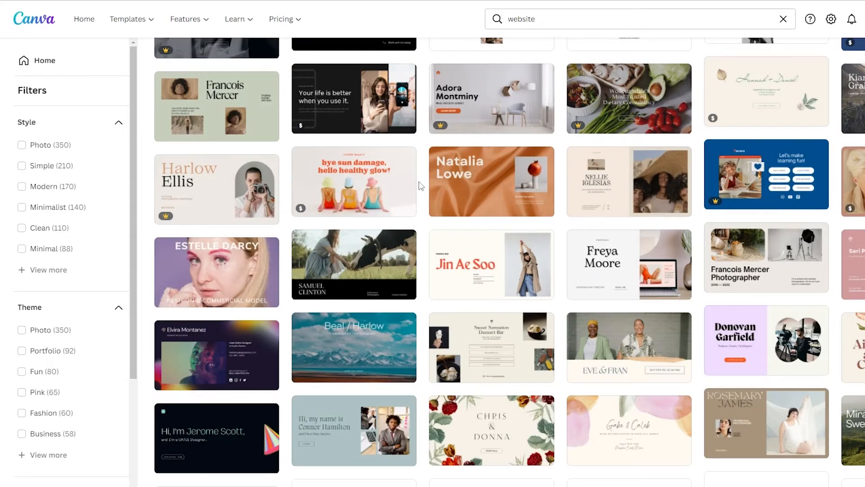
{"action": "scroll", "coordinate": [422, 185], "scroll_direction": "up", "scroll_amount": 12}
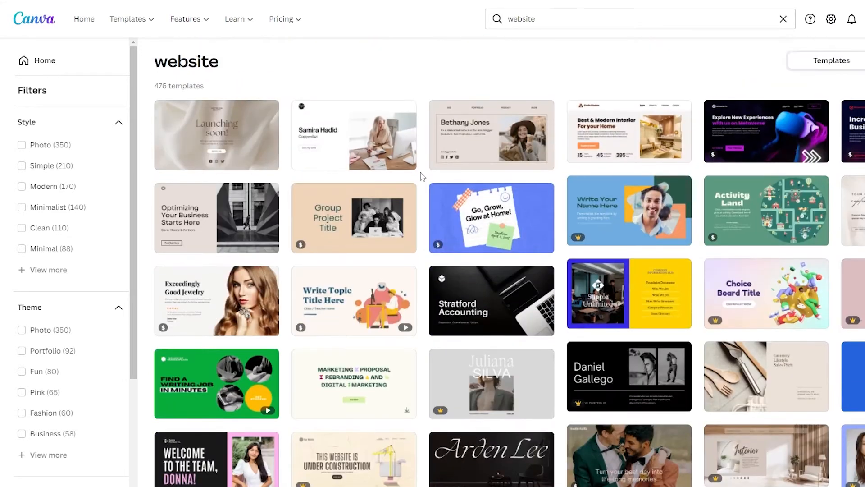
{"action": "left_click", "coordinate": [543, 23]}
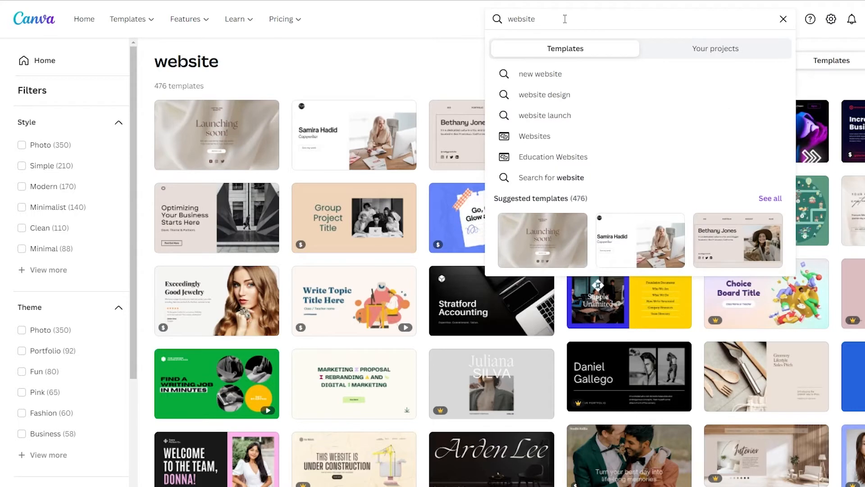
{"action": "left_click_drag", "start_coordinate": [564, 19], "coordinate": [493, 24]}
{"action": "type", "text": "b"}
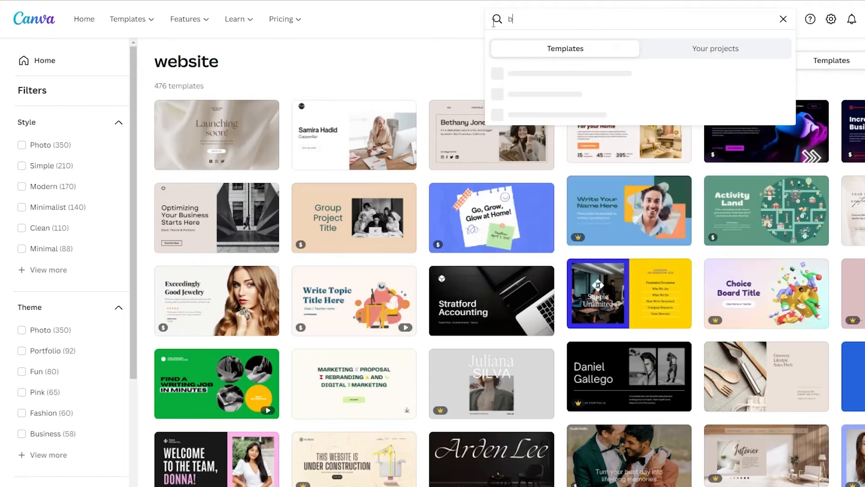
{"action": "type", "text": "io lin"}
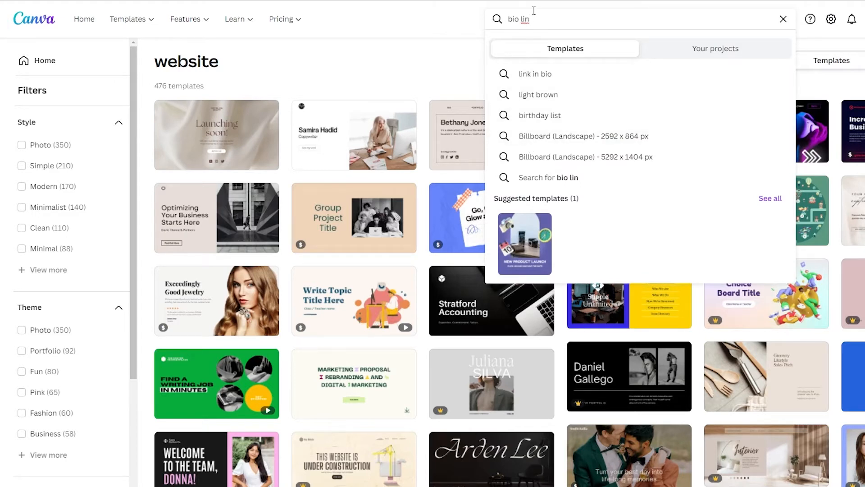
{"action": "type", "text": "k site"}
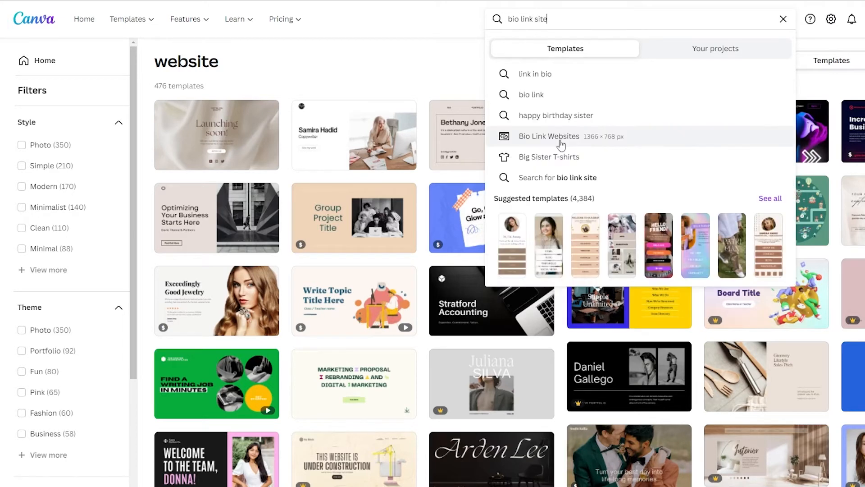
{"action": "left_click", "coordinate": [529, 138]}
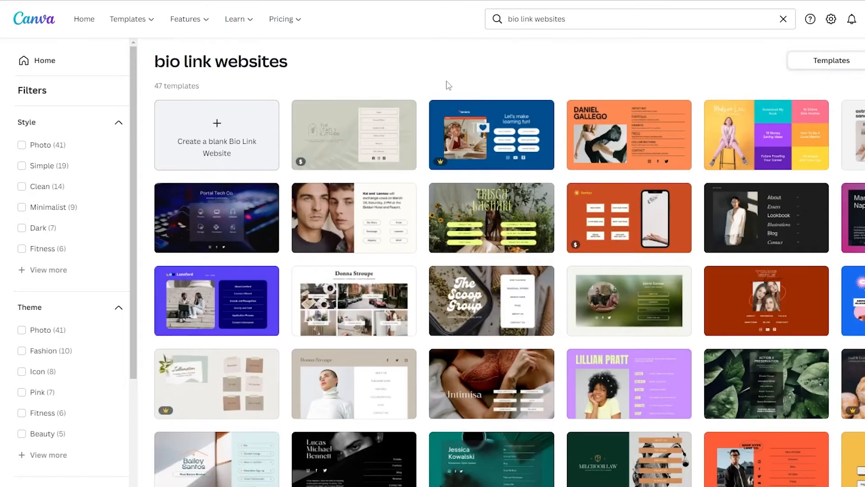
Browse the bio link templates and open the purple and light grey colorful blocks humanitarian design for editing
{"action": "scroll", "coordinate": [449, 85], "scroll_direction": "down", "scroll_amount": 3}
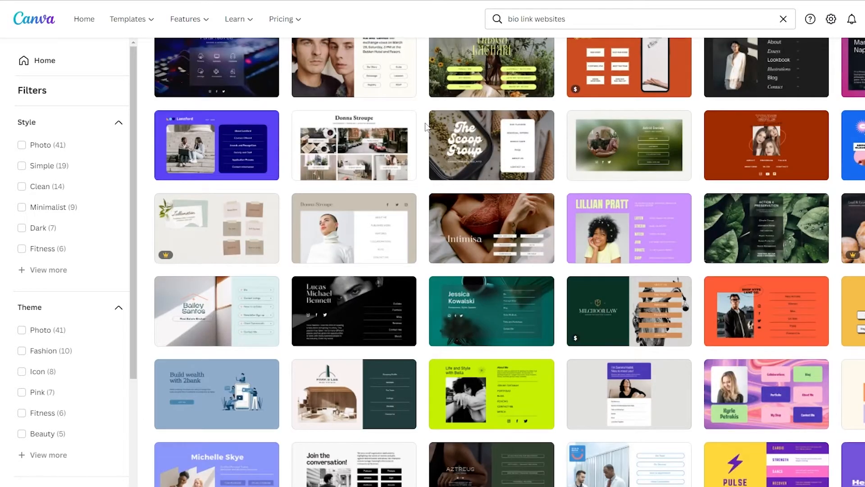
{"action": "scroll", "coordinate": [428, 126], "scroll_direction": "down", "scroll_amount": 1}
{"action": "scroll", "coordinate": [427, 126], "scroll_direction": "down", "scroll_amount": 2}
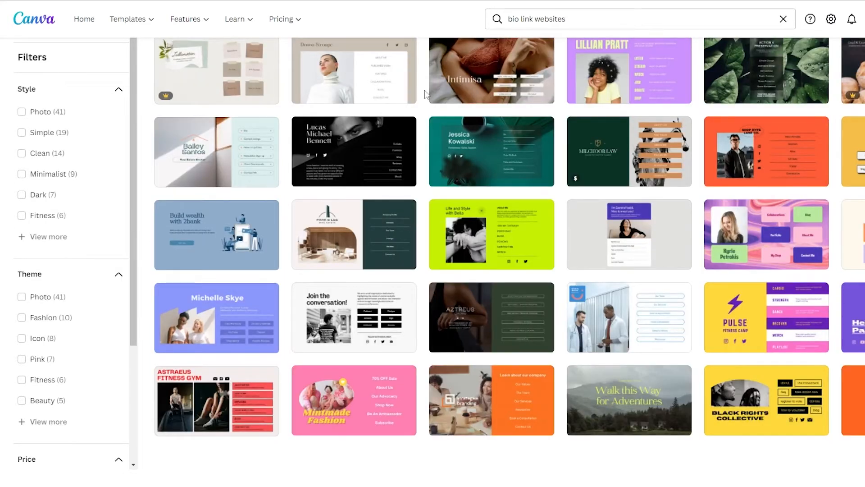
{"action": "scroll", "coordinate": [426, 93], "scroll_direction": "up", "scroll_amount": 1}
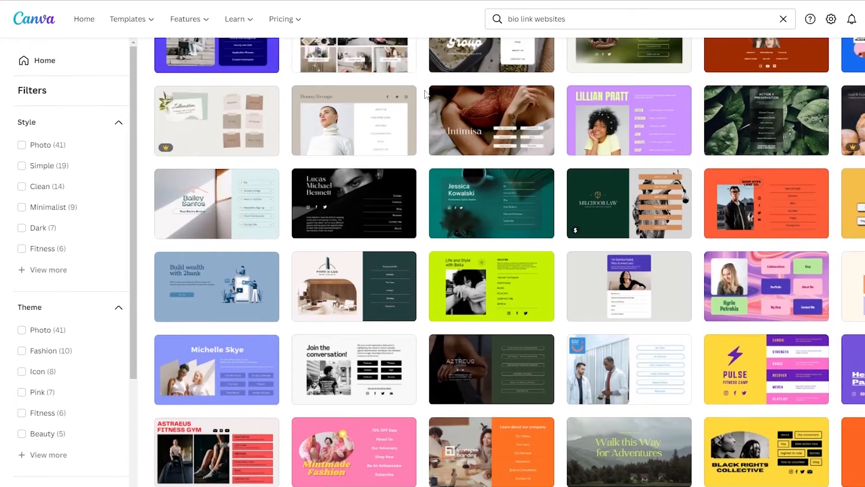
{"action": "left_click", "coordinate": [639, 300]}
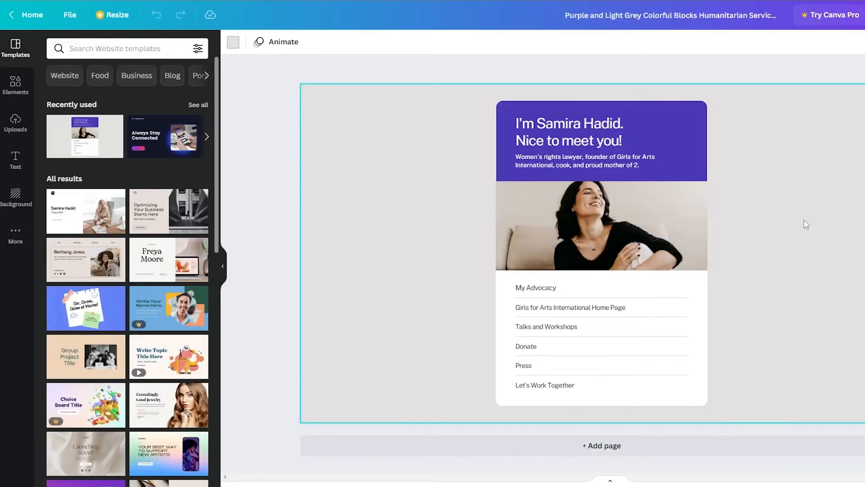
Examine the bio link template's editable parts: the link list, the photo and the heading text
{"action": "left_click", "coordinate": [717, 376]}
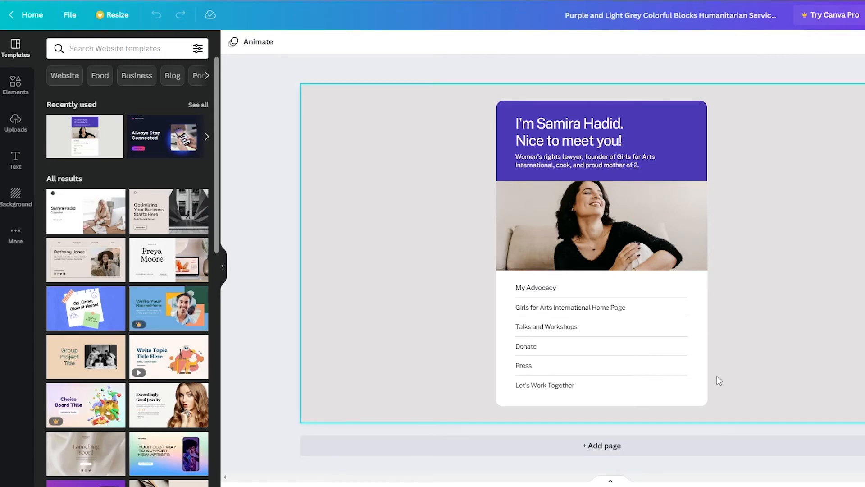
{"action": "key", "text": "Tab"}
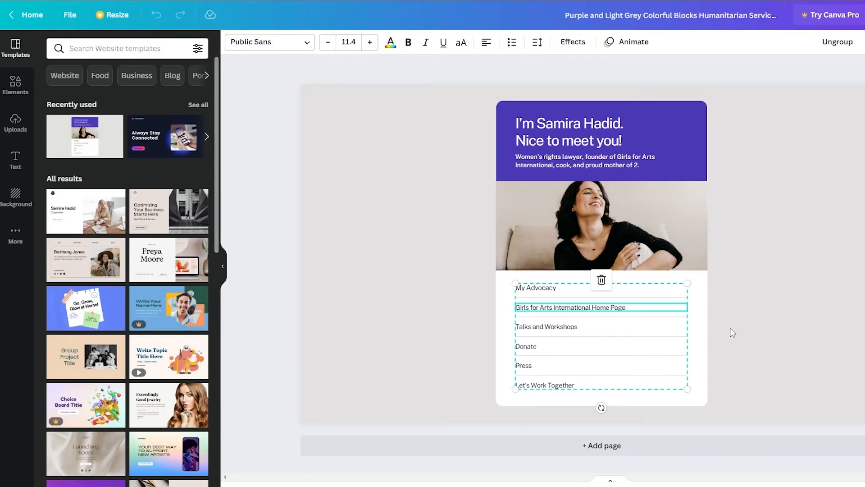
{"action": "left_click", "coordinate": [635, 217]}
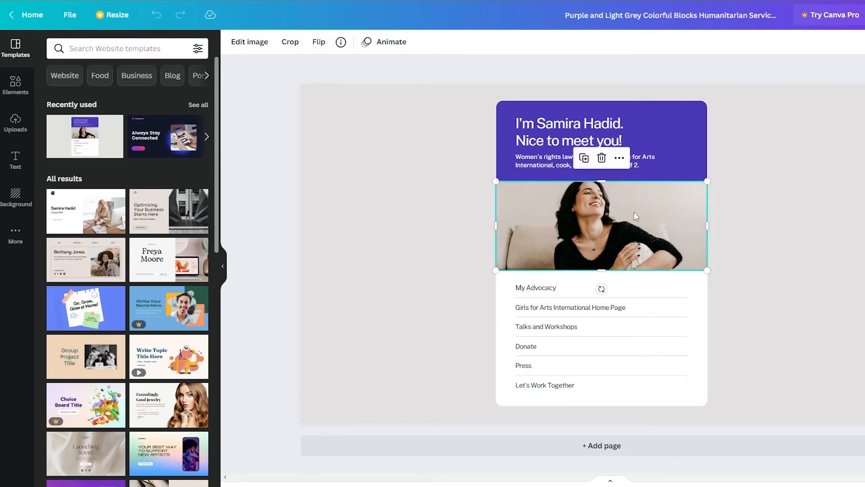
{"action": "left_click", "coordinate": [792, 201]}
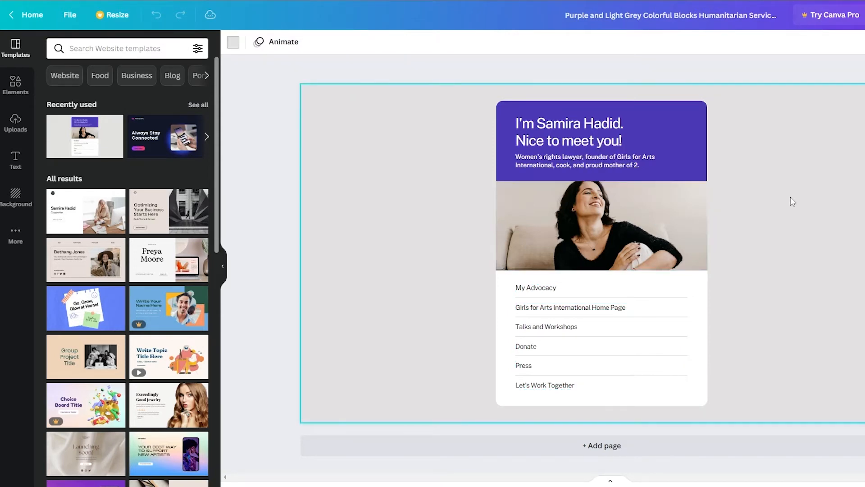
{"action": "left_click", "coordinate": [637, 161]}
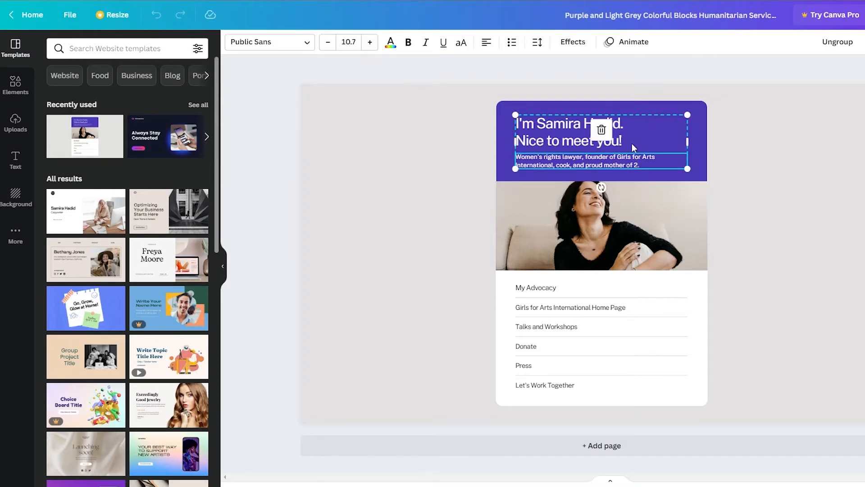
{"action": "double_click", "coordinate": [632, 143]}
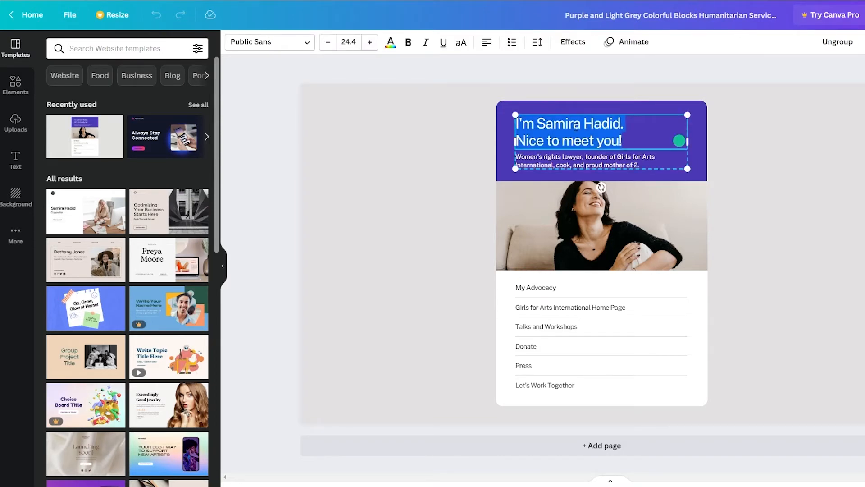
{"action": "left_click", "coordinate": [562, 140]}
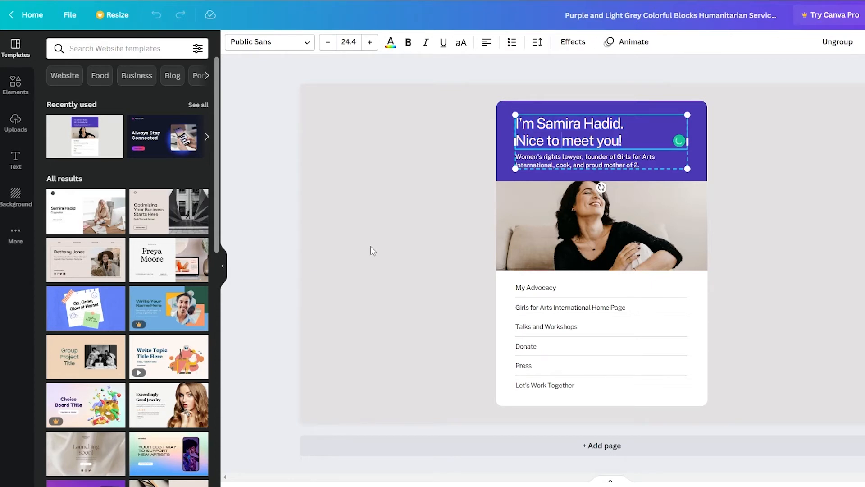
{"action": "left_click", "coordinate": [370, 246]}
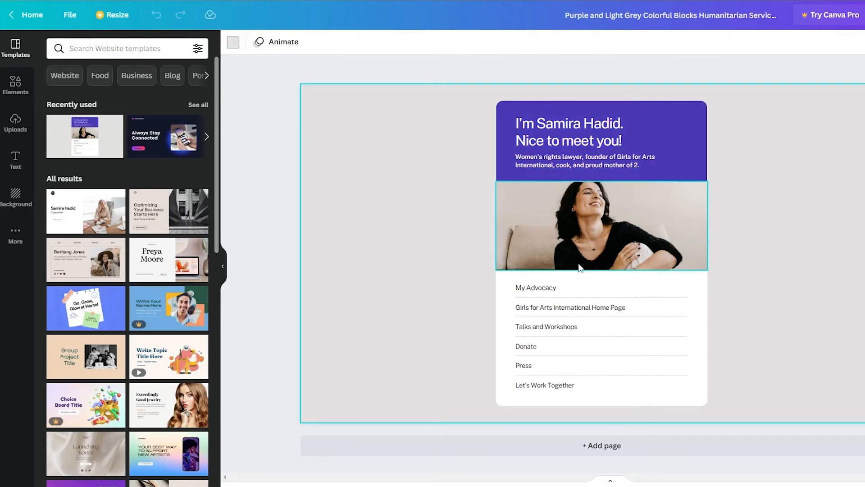
Delete the whole list of links, including its divider lines, below the photo
{"action": "left_click", "coordinate": [587, 314]}
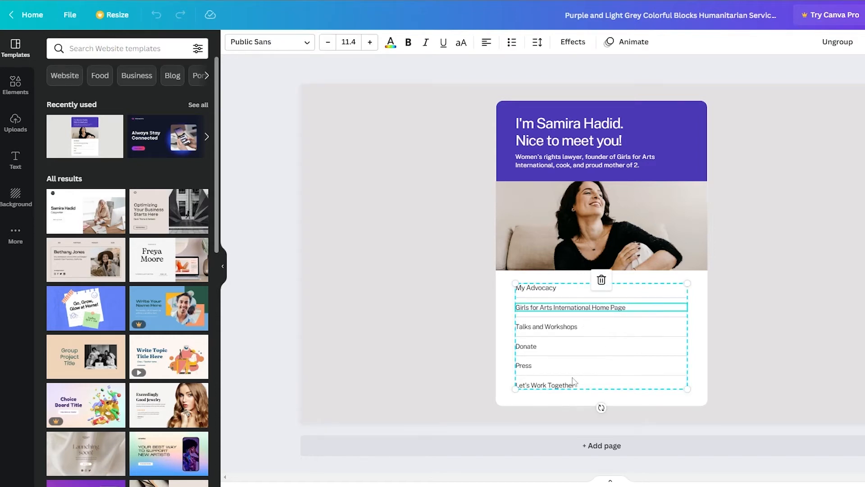
{"action": "left_click", "coordinate": [492, 357]}
{"action": "left_click", "coordinate": [584, 348]}
{"action": "left_click", "coordinate": [583, 339]}
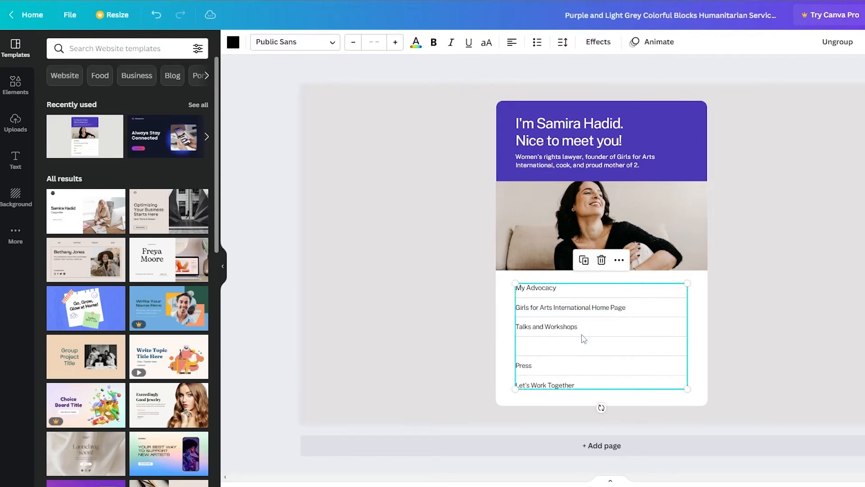
{"action": "left_click", "coordinate": [601, 260]}
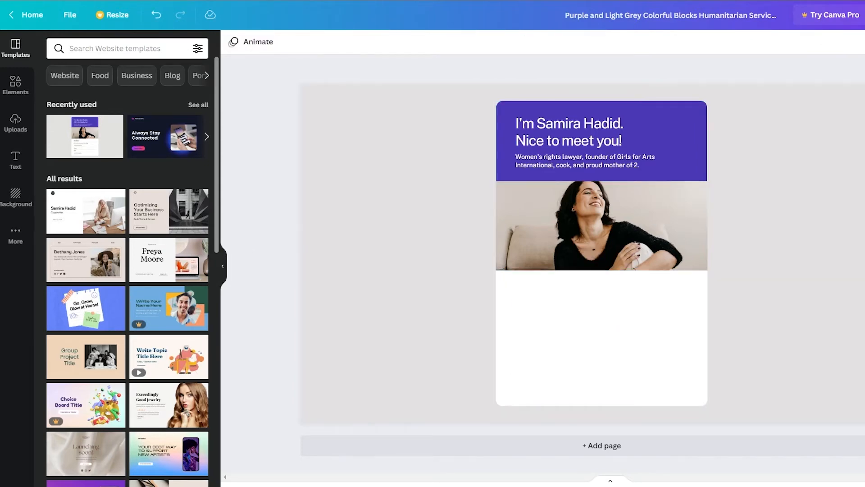
Search the elements for "buttons" and add the red rounded button graphic to the page
{"action": "left_click", "coordinate": [28, 88]}
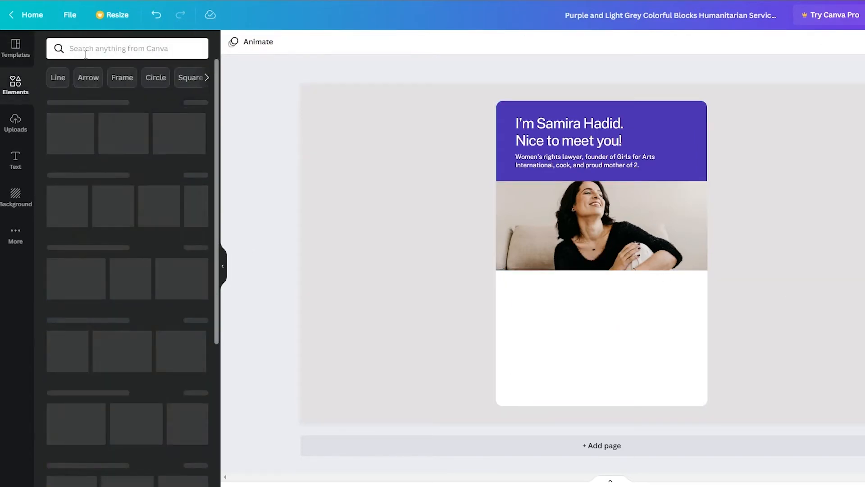
{"action": "left_click", "coordinate": [86, 54]}
{"action": "type", "text": "buttons"}
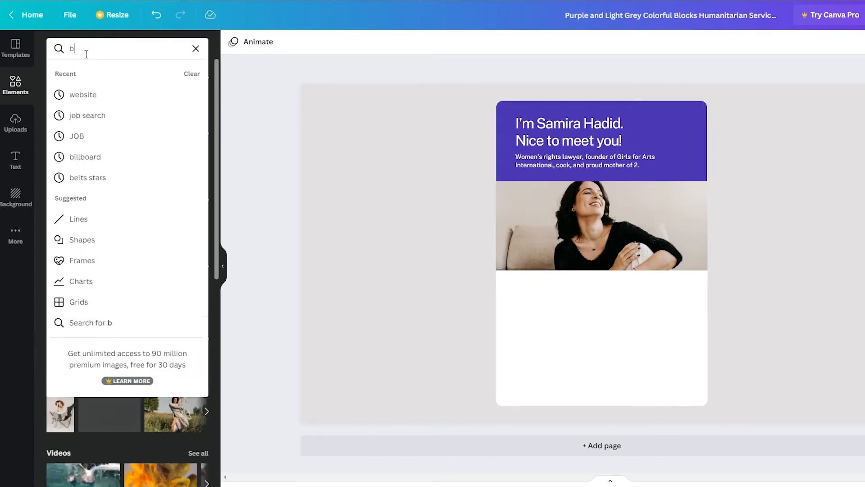
{"action": "key", "text": "Return"}
{"action": "left_click", "coordinate": [108, 152]}
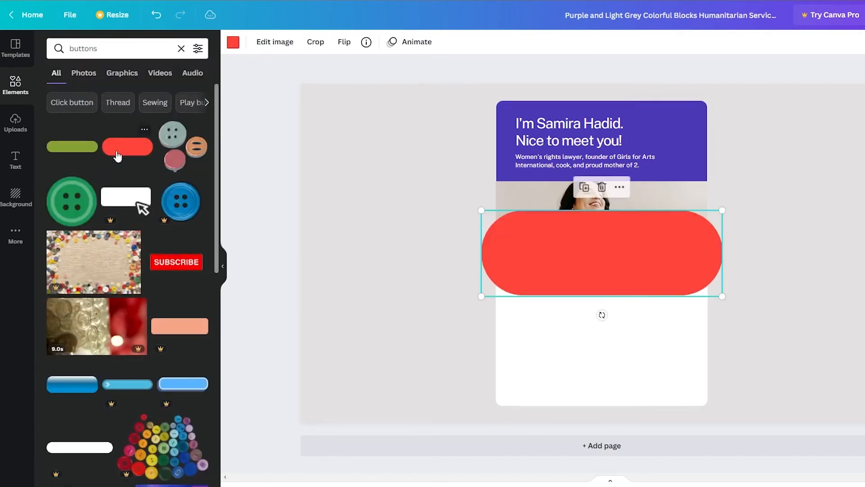
Shrink the red button to about a third of the card's width and center it just below the photo
{"action": "left_click_drag", "start_coordinate": [723, 212], "coordinate": [599, 295]}
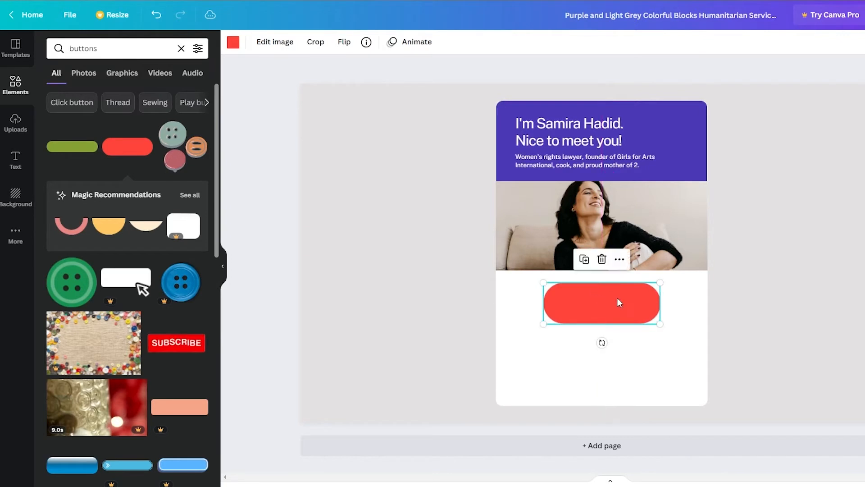
{"action": "left_click_drag", "start_coordinate": [662, 324], "coordinate": [623, 306]}
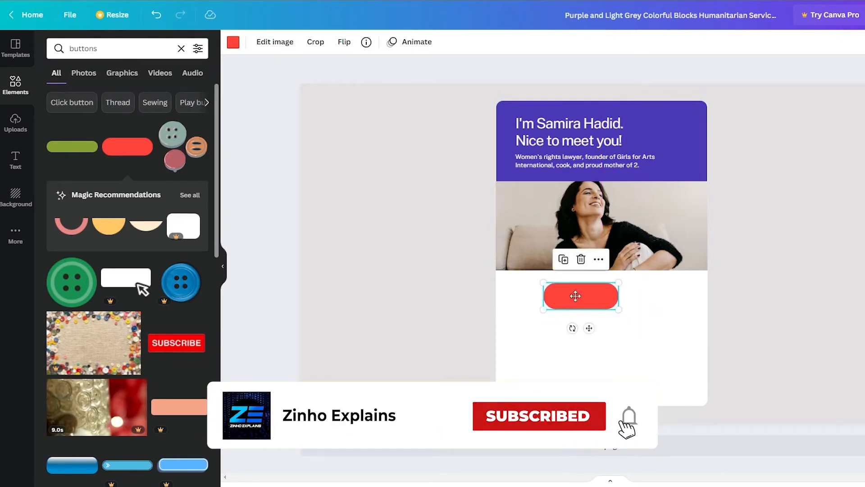
{"action": "left_click_drag", "start_coordinate": [571, 296], "coordinate": [591, 295]}
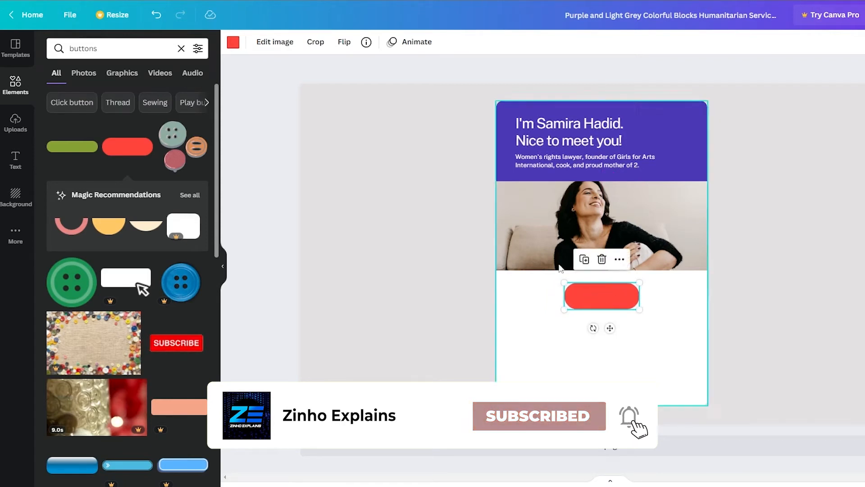
Add a white text box reading "Visit Website" and center it on the red button below the photo
{"action": "left_click", "coordinate": [264, 209]}
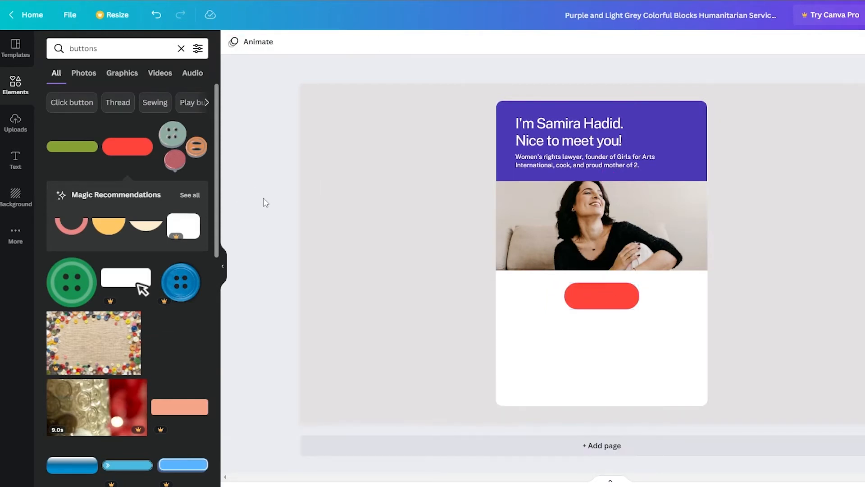
{"action": "key", "text": "t"}
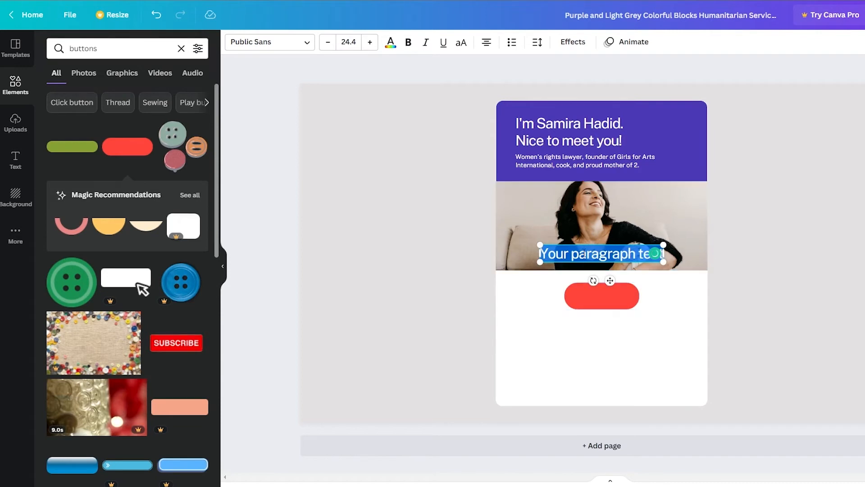
{"action": "type", "text": "Visi"}
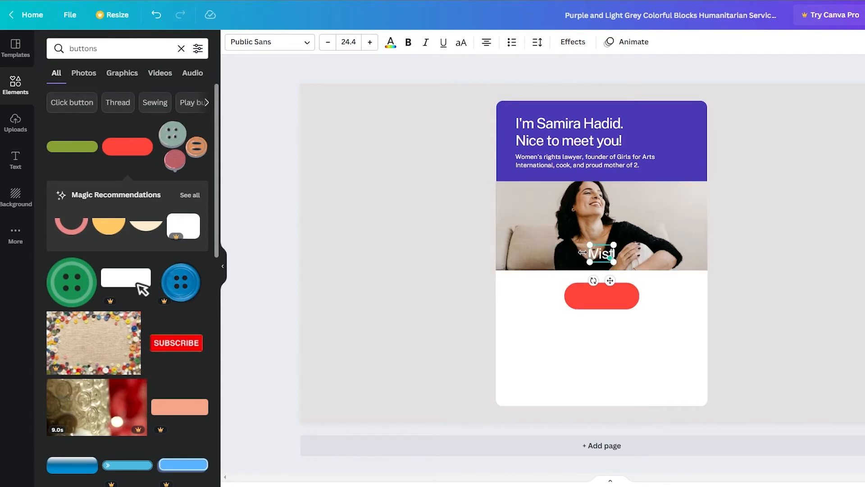
{"action": "type", "text": "t Website"}
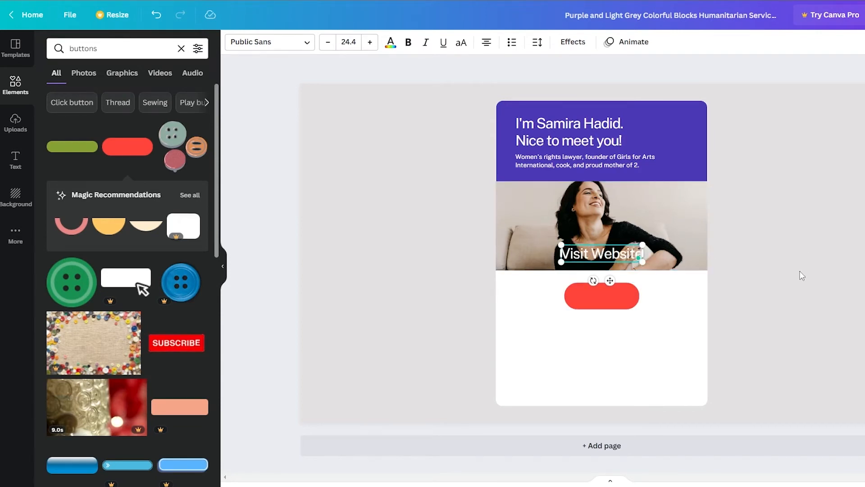
{"action": "left_click", "coordinate": [803, 276]}
{"action": "left_click", "coordinate": [608, 249]}
{"action": "left_click_drag", "start_coordinate": [608, 250], "coordinate": [610, 292]}
{"action": "left_click", "coordinate": [826, 274]}
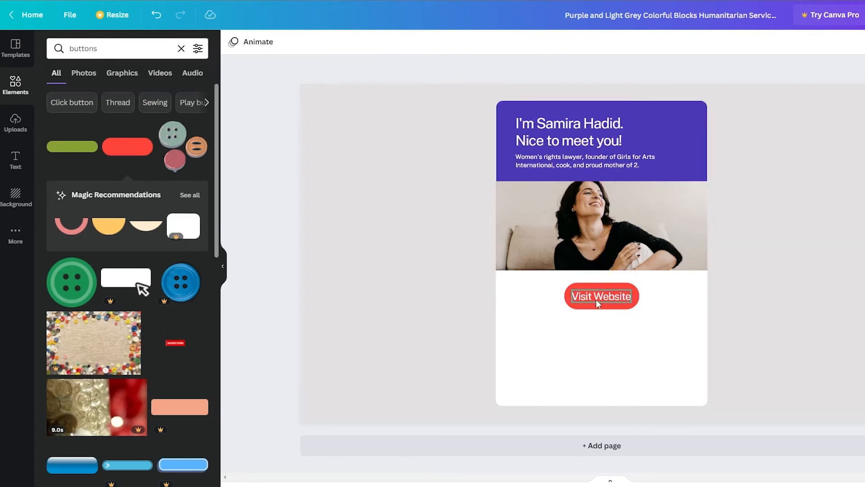
Recolor the red button behind "Visit Website" to the bright purple from the default colors
{"action": "left_click", "coordinate": [625, 310]}
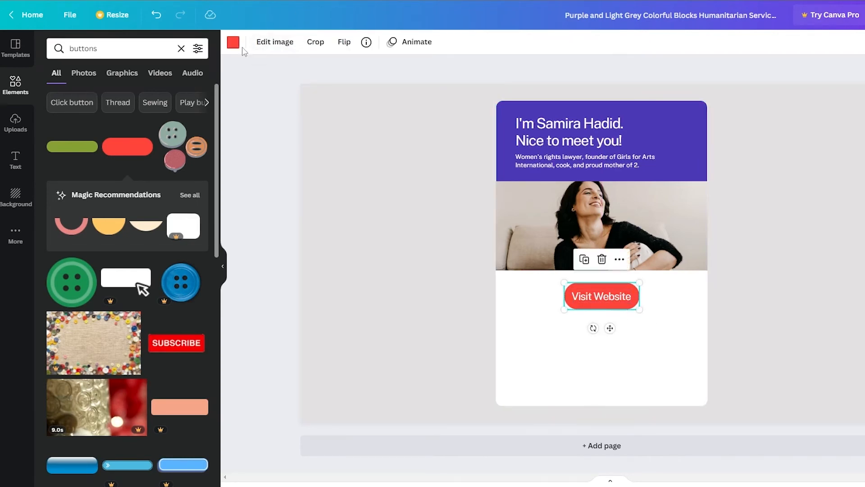
{"action": "left_click", "coordinate": [233, 42]}
{"action": "left_click", "coordinate": [90, 95]}
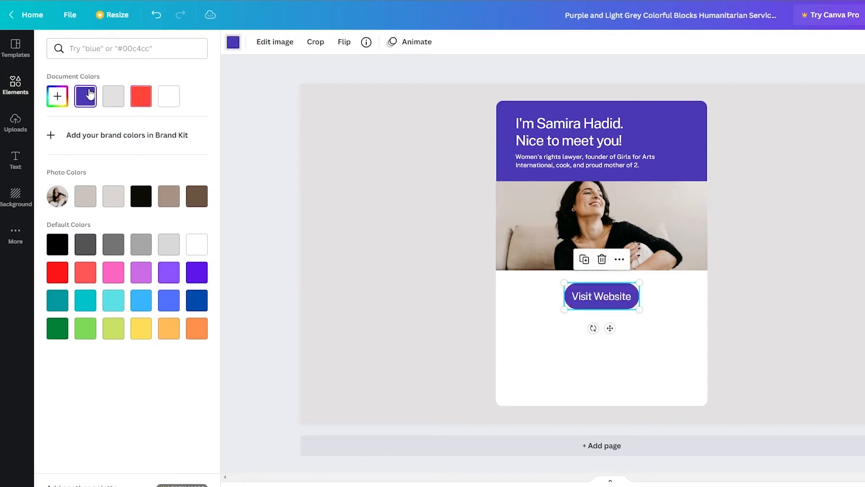
{"action": "left_click", "coordinate": [168, 280]}
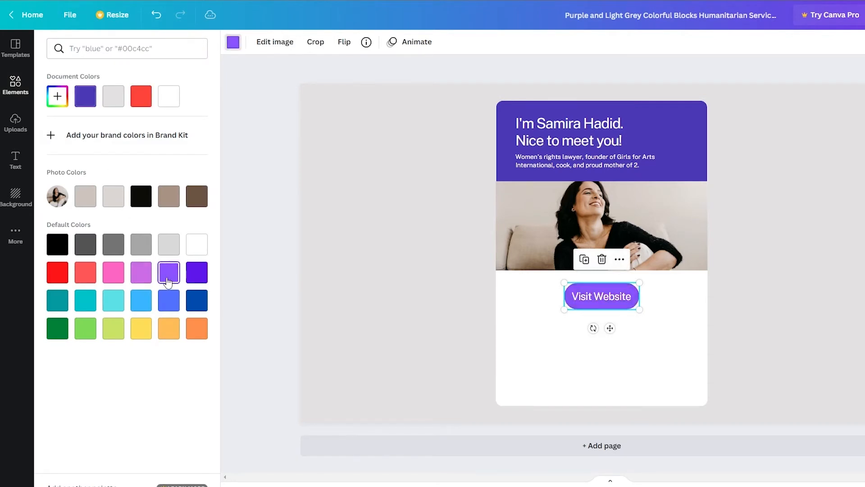
{"action": "left_click", "coordinate": [258, 219]}
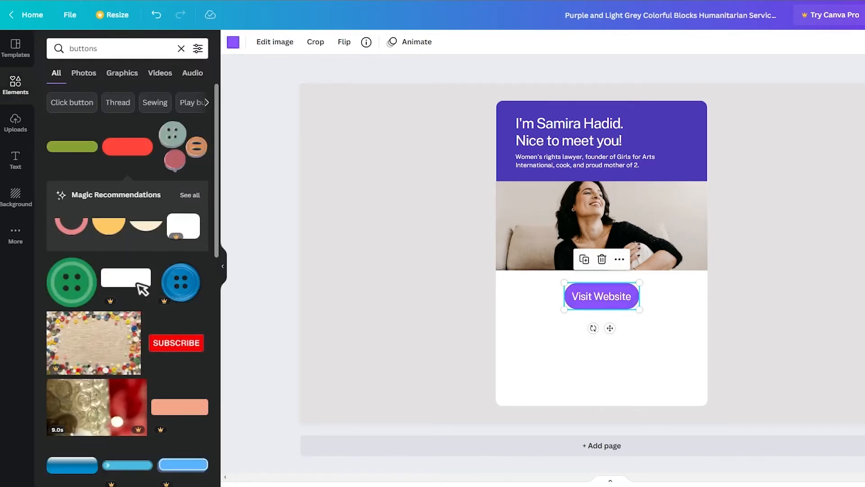
{"action": "left_click", "coordinate": [258, 218]}
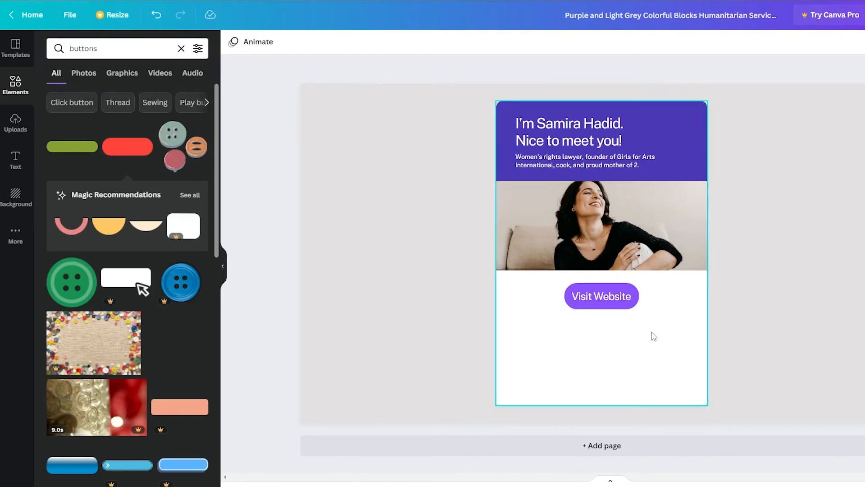
Try several fill colors on the white card behind the content, including bright purple, pink and light magenta-purple
{"action": "left_click", "coordinate": [608, 319]}
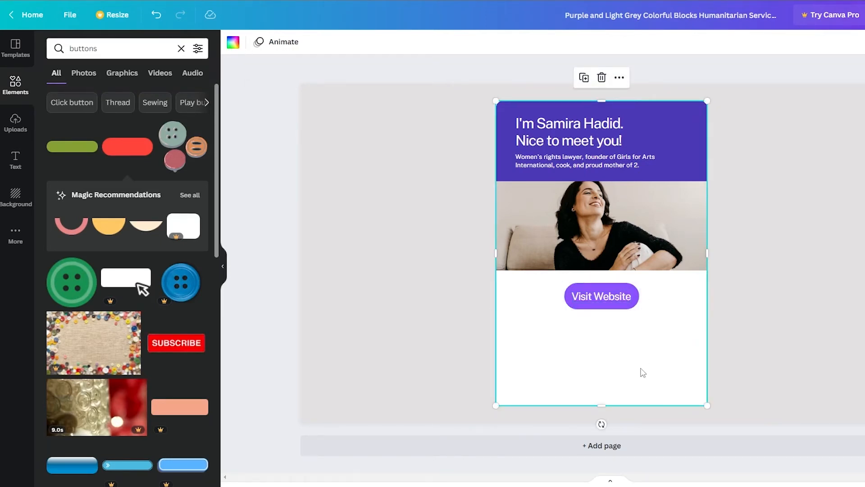
{"action": "left_click", "coordinate": [447, 264]}
{"action": "left_click", "coordinate": [535, 310]}
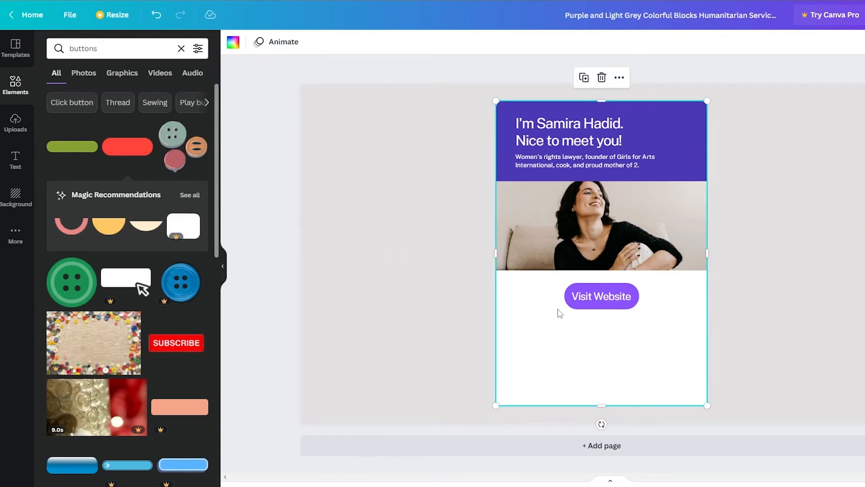
{"action": "left_click", "coordinate": [233, 42]}
{"action": "left_click", "coordinate": [113, 102]}
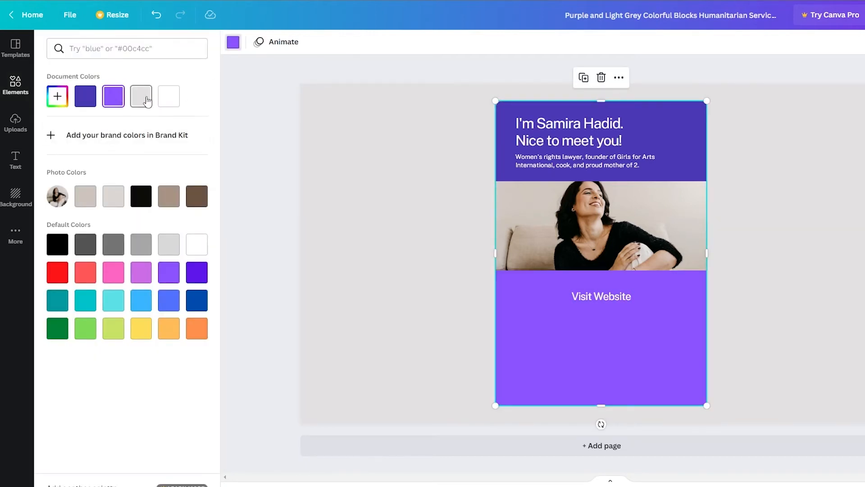
{"action": "left_click", "coordinate": [141, 97]}
{"action": "left_click", "coordinate": [170, 102]}
{"action": "left_click", "coordinate": [169, 197]}
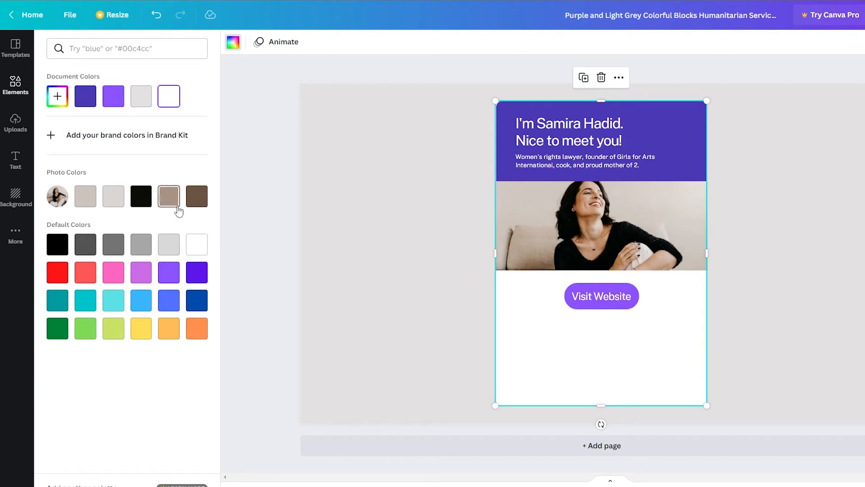
{"action": "left_click", "coordinate": [142, 273]}
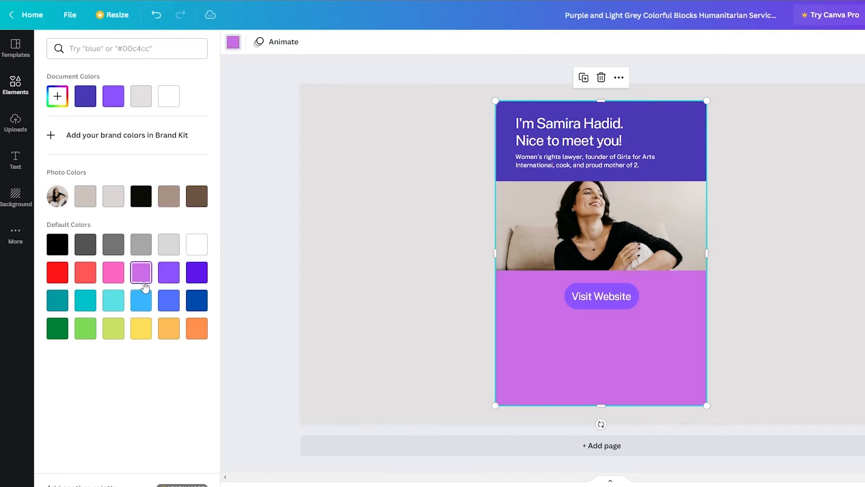
{"action": "left_click", "coordinate": [117, 276]}
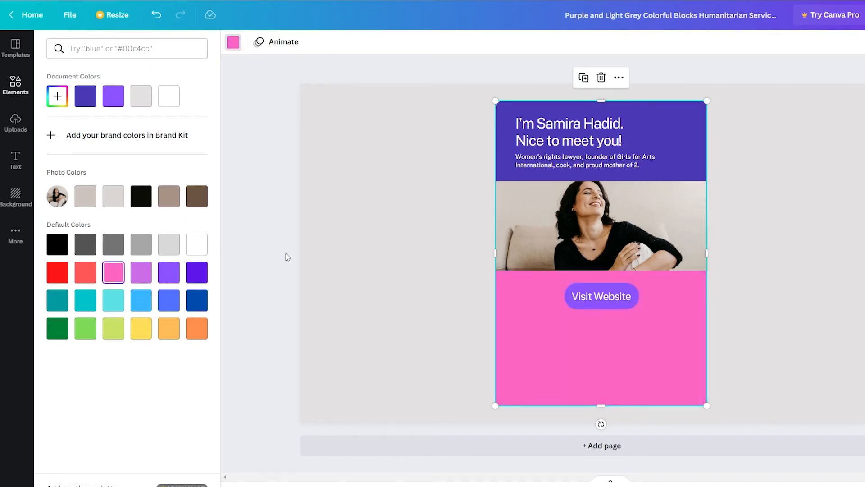
{"action": "left_click", "coordinate": [169, 275]}
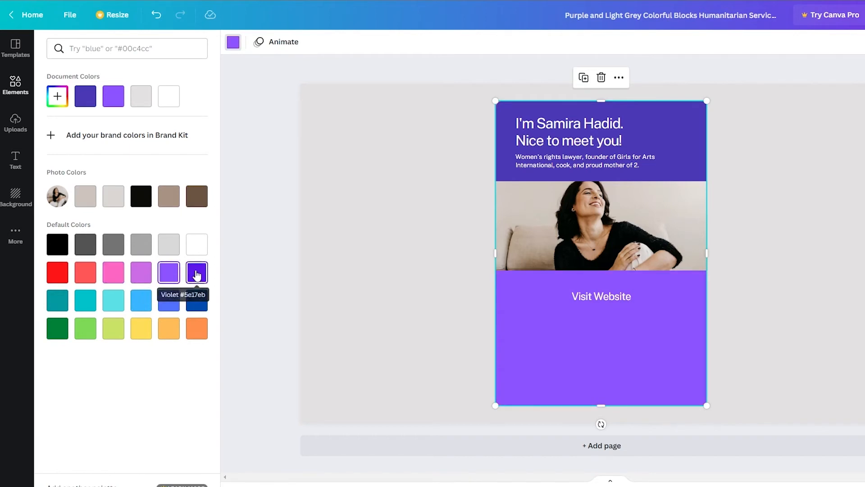
{"action": "left_click", "coordinate": [197, 274]}
{"action": "left_click", "coordinate": [197, 301]}
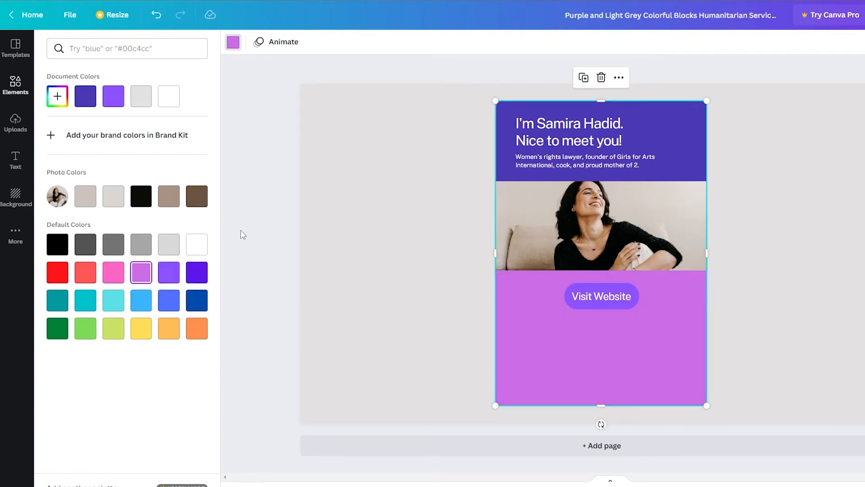
{"action": "key", "text": "Escape"}
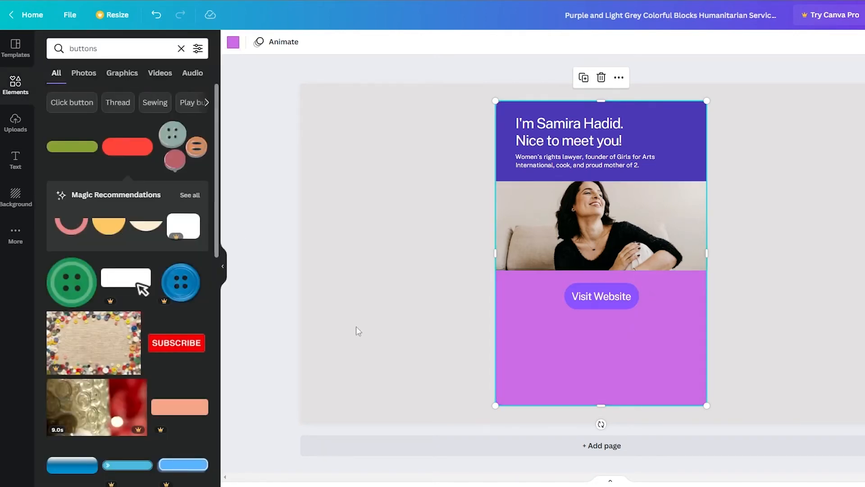
Set the card's fill back to white
{"action": "left_click", "coordinate": [233, 42]}
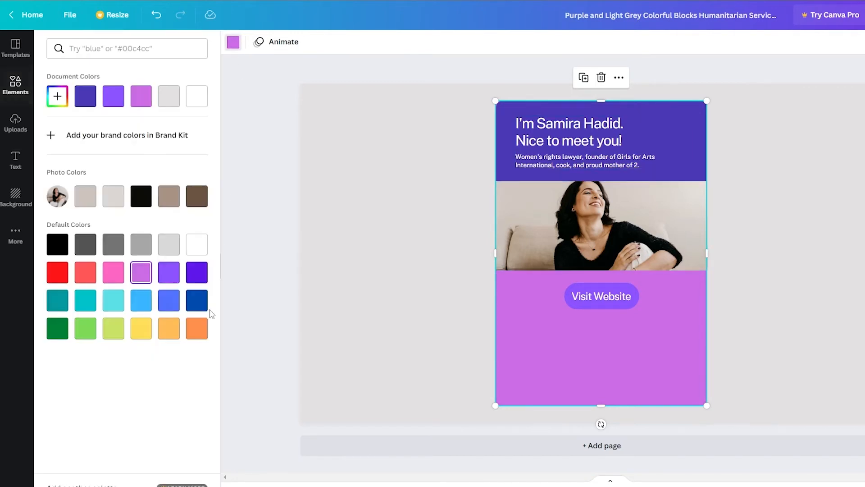
{"action": "left_click", "coordinate": [197, 246]}
{"action": "key", "text": "Escape"}
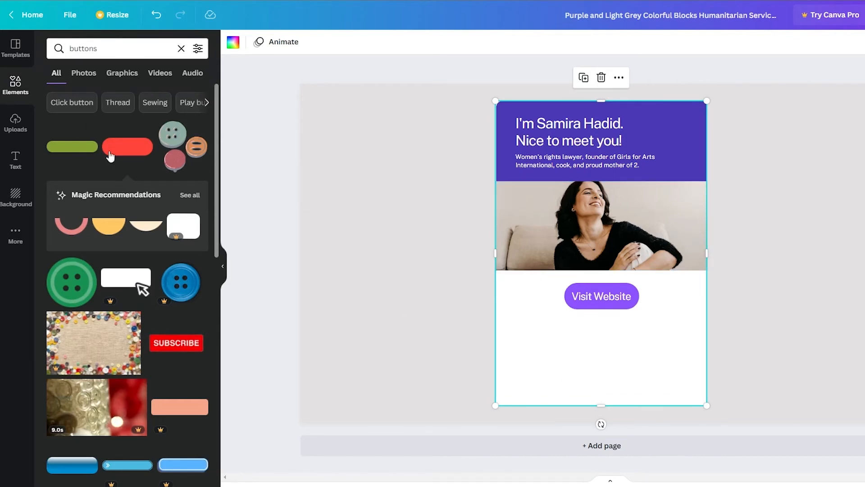
Clear the element search and add the bordered square with rounded corners from the full Lines & Shapes collection
{"action": "left_click", "coordinate": [128, 54]}
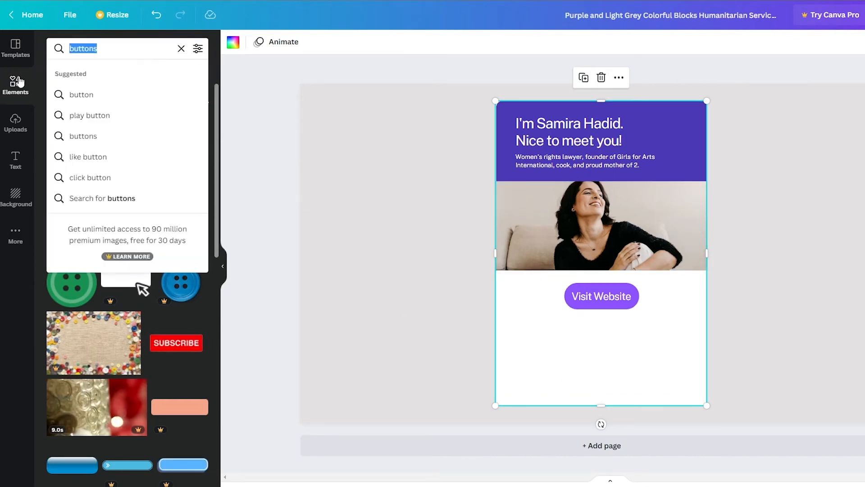
{"action": "key", "text": "BackSpace"}
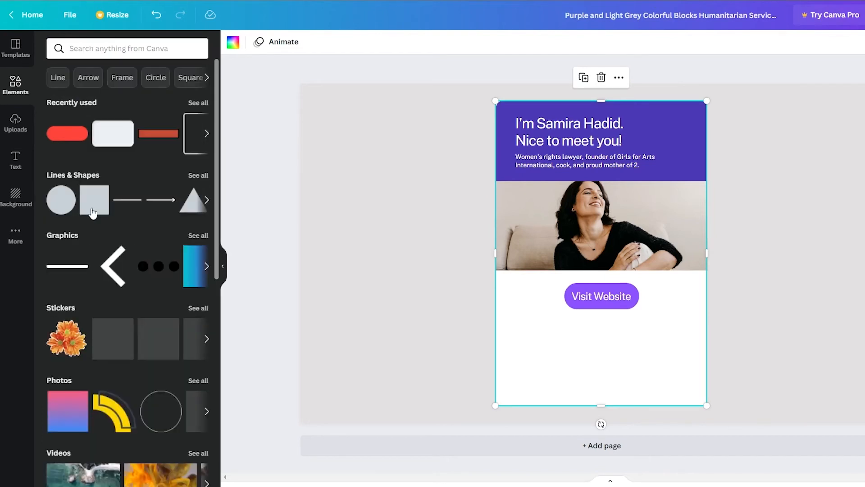
{"action": "left_click", "coordinate": [198, 175]}
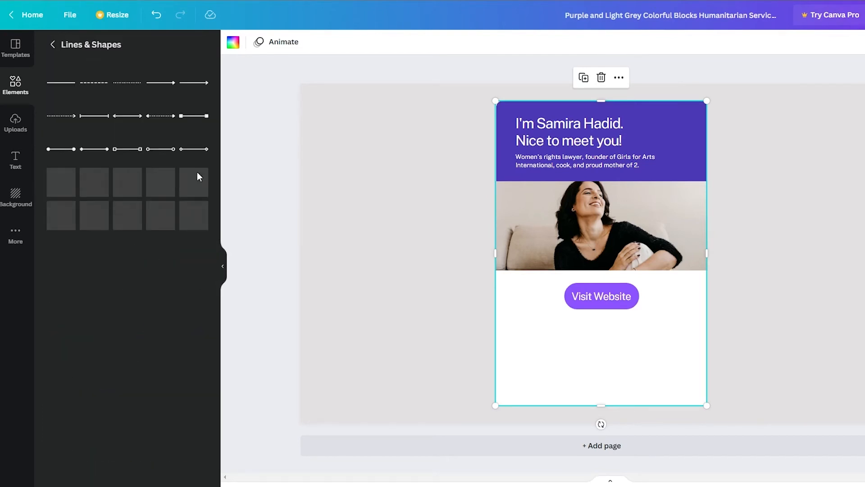
{"action": "scroll", "coordinate": [128, 225], "scroll_direction": "down", "scroll_amount": 1}
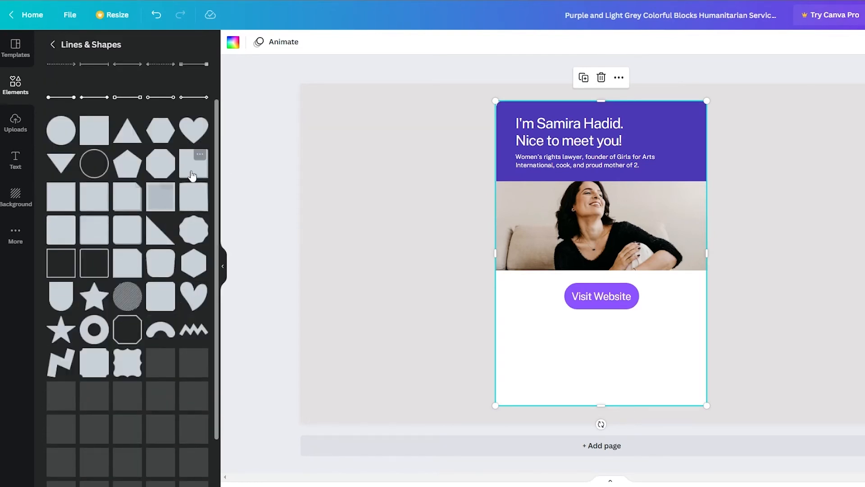
{"action": "left_click", "coordinate": [90, 238]}
Delete the white card and send the bordered purple square backward, behind the photo and button
{"action": "left_click", "coordinate": [537, 370]}
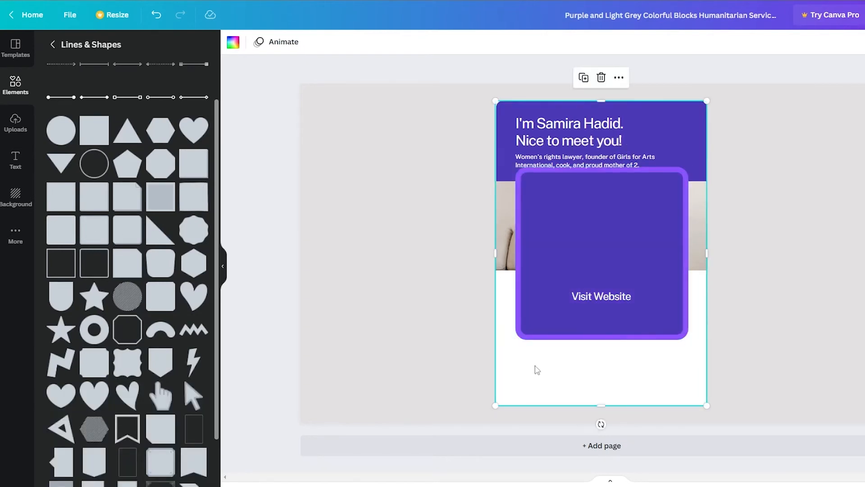
{"action": "key", "text": "Delete"}
{"action": "left_click", "coordinate": [617, 320]}
{"action": "right_click", "coordinate": [620, 241]}
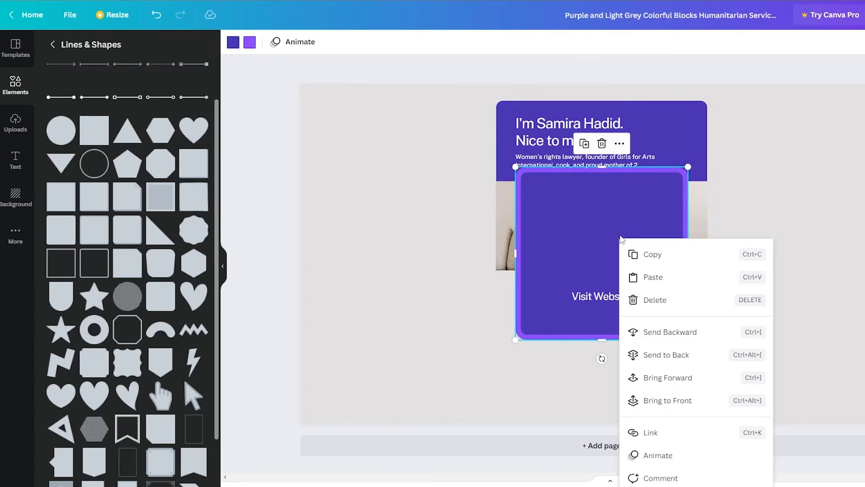
{"action": "left_click", "coordinate": [640, 199]}
{"action": "left_click_drag", "start_coordinate": [640, 199], "coordinate": [768, 222]}
{"action": "key", "text": "ctrl+["}
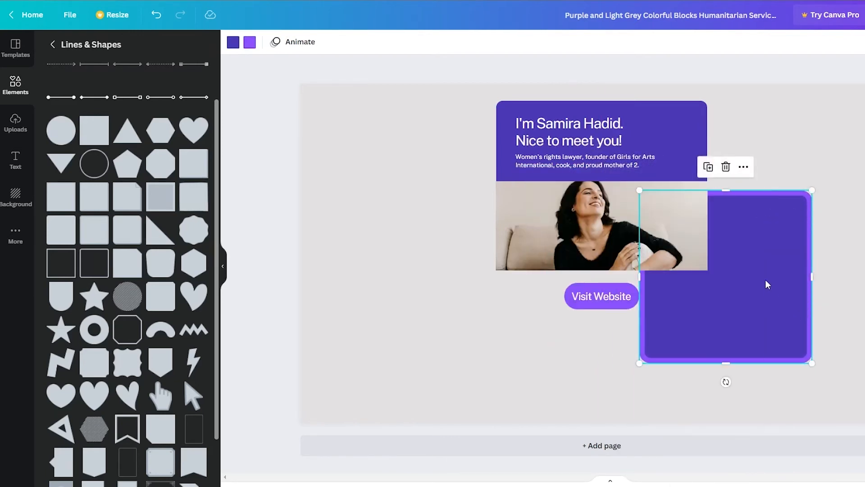
Move and stretch the bordered square into a tall card framing the heading, the photo and the "Visit Website" button
{"action": "left_click_drag", "start_coordinate": [783, 294], "coordinate": [663, 288]}
{"action": "left_click_drag", "start_coordinate": [515, 357], "coordinate": [464, 409]}
{"action": "left_click_drag", "start_coordinate": [535, 384], "coordinate": [569, 306]}
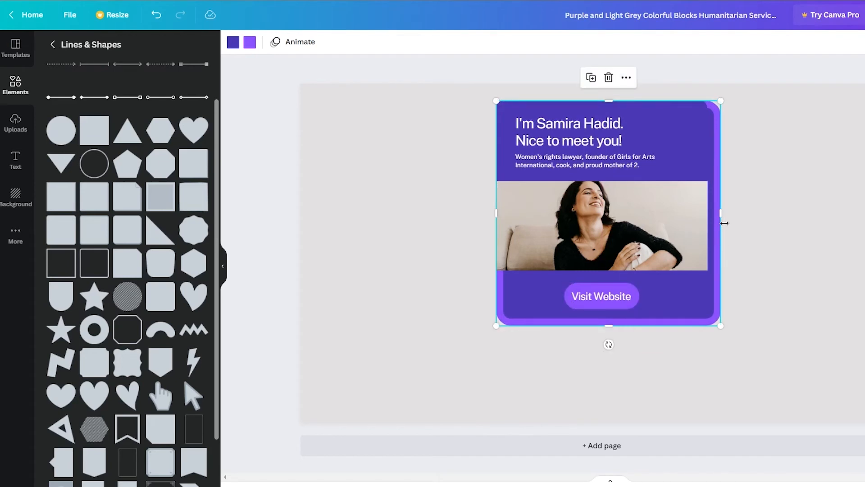
{"action": "left_click_drag", "start_coordinate": [496, 213], "coordinate": [489, 213]}
{"action": "mouse_move", "coordinate": [604, 101]}
{"action": "left_mouse_down"}
{"action": "mouse_move", "coordinate": [603, 81]}
{"action": "mouse_move", "coordinate": [602, 91]}
{"action": "left_mouse_up"}
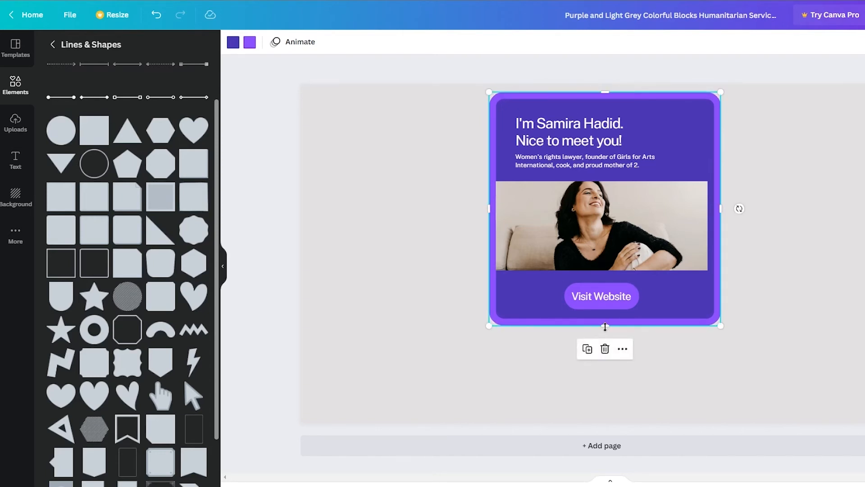
{"action": "left_click_drag", "start_coordinate": [606, 326], "coordinate": [608, 415]}
{"action": "left_click", "coordinate": [757, 351]}
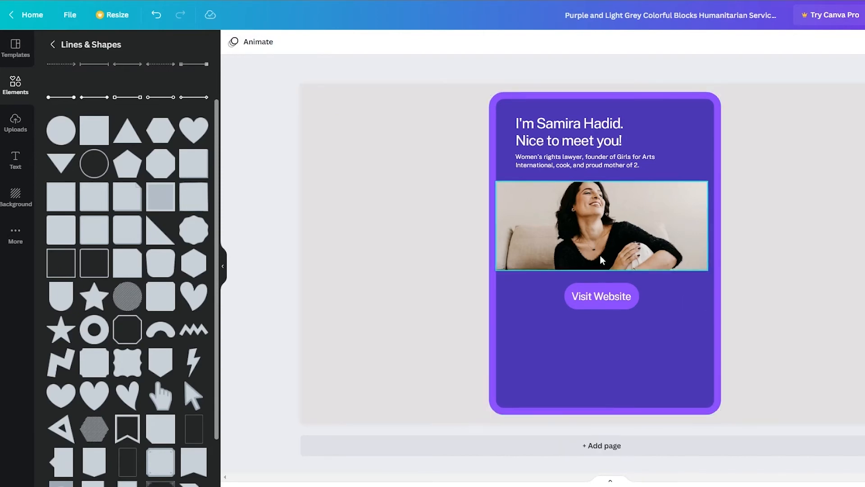
Go back to the full elements library and search it for "buttons" again
{"action": "left_click", "coordinate": [13, 47]}
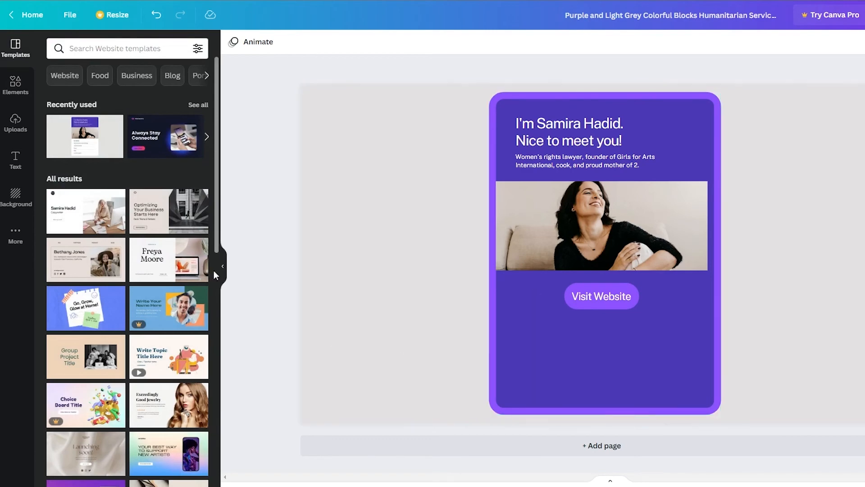
{"action": "left_click", "coordinate": [30, 86]}
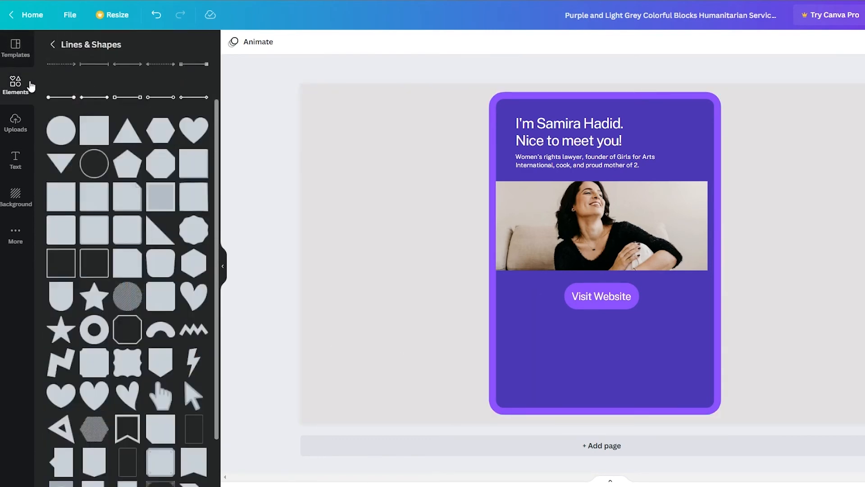
{"action": "left_click", "coordinate": [50, 45]}
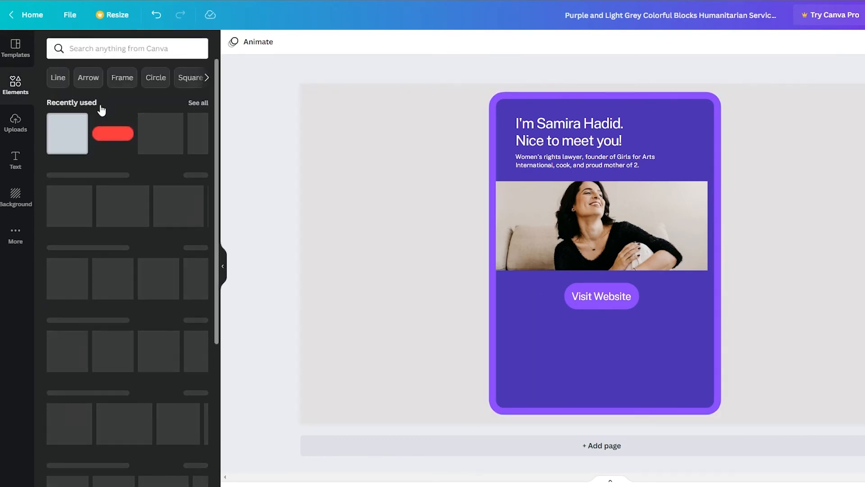
{"action": "left_click", "coordinate": [104, 50]}
{"action": "left_click", "coordinate": [83, 95]}
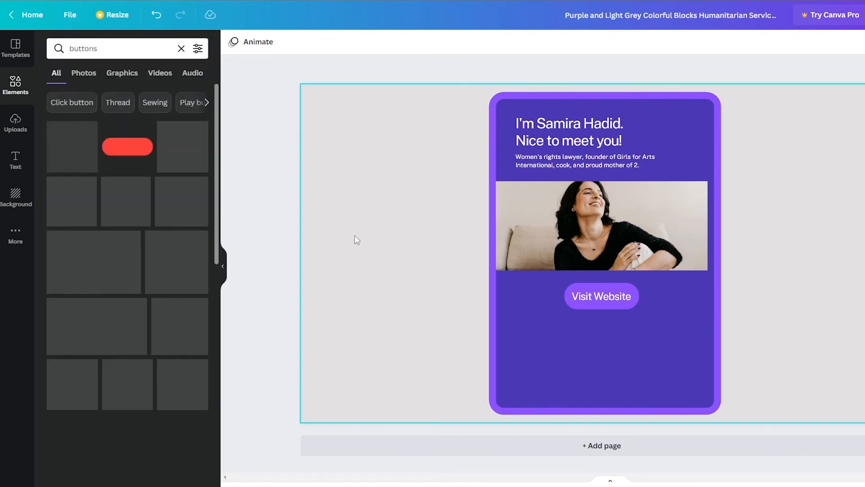
{"action": "scroll", "coordinate": [120, 245], "scroll_direction": "down", "scroll_amount": 5}
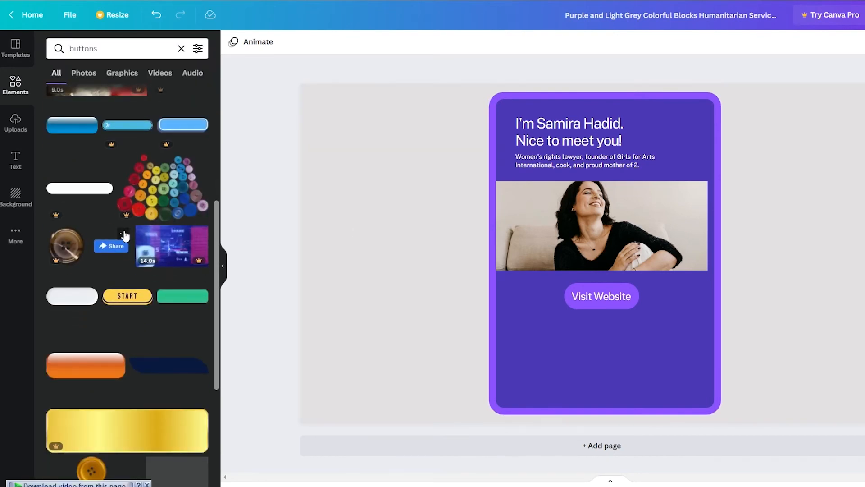
{"action": "scroll", "coordinate": [124, 235], "scroll_direction": "up", "scroll_amount": 1}
{"action": "scroll", "coordinate": [128, 316], "scroll_direction": "down", "scroll_amount": 3}
{"action": "scroll", "coordinate": [128, 296], "scroll_direction": "down", "scroll_amount": 3}
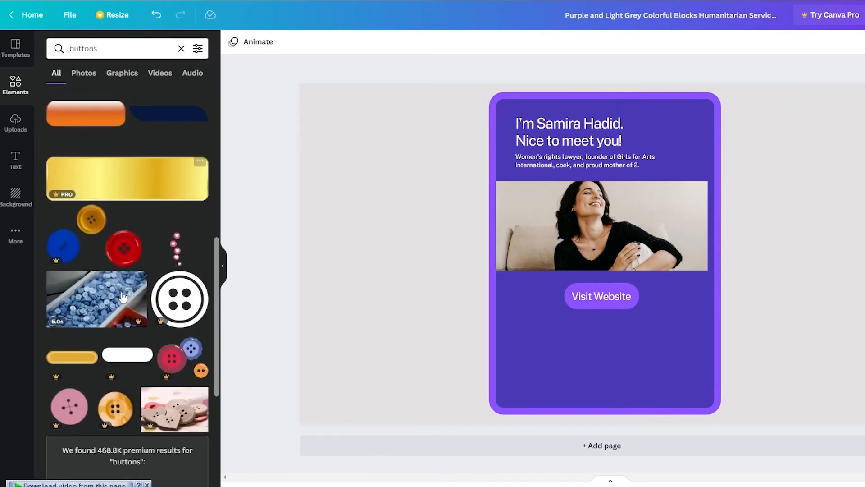
{"action": "scroll", "coordinate": [119, 294], "scroll_direction": "down", "scroll_amount": 3}
{"action": "scroll", "coordinate": [118, 293], "scroll_direction": "up", "scroll_amount": 10}
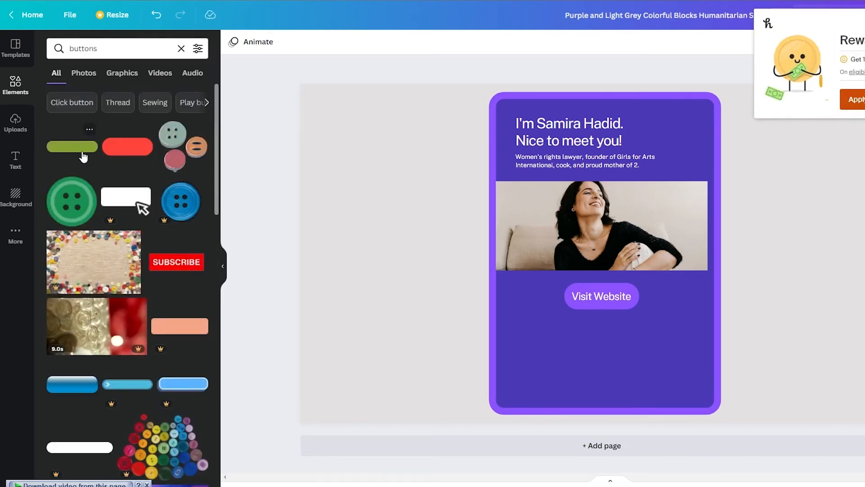
{"action": "left_click", "coordinate": [132, 151]}
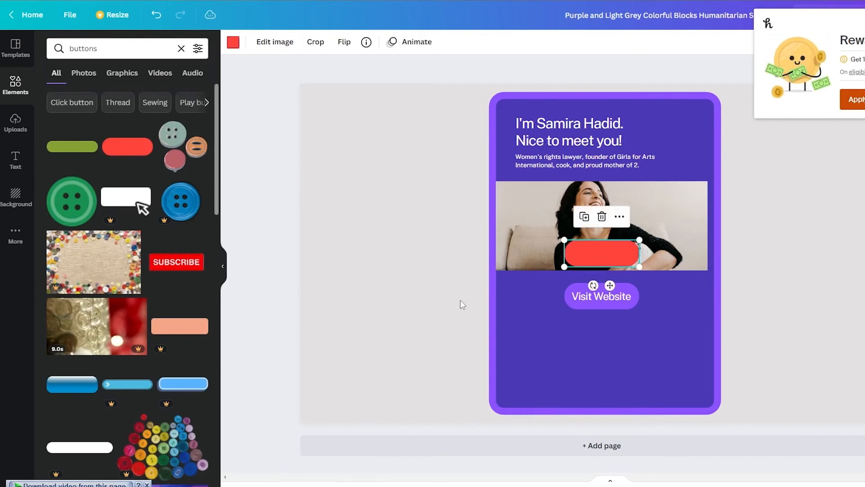
{"action": "key", "text": "Delete"}
Duplicate the purple button shape beneath "Visit Website" and place a new "Download" text label on the copy
{"action": "left_click", "coordinate": [608, 304]}
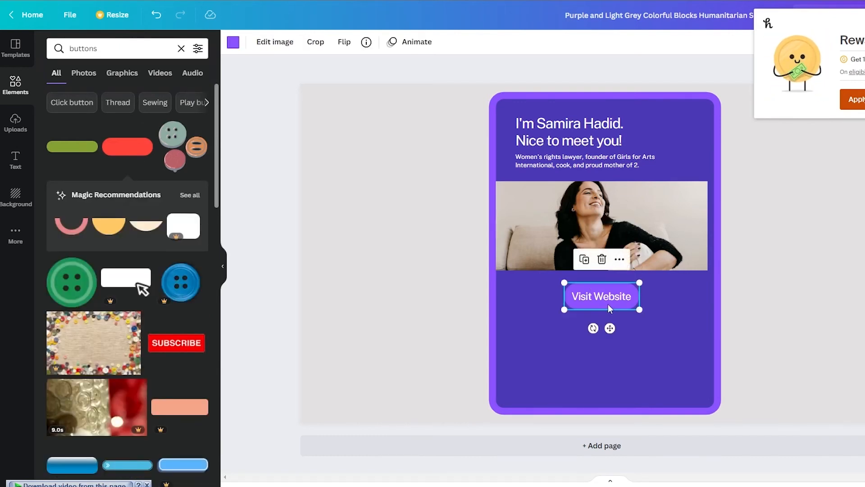
{"action": "left_click_drag", "start_coordinate": [608, 299], "coordinate": [614, 341]}
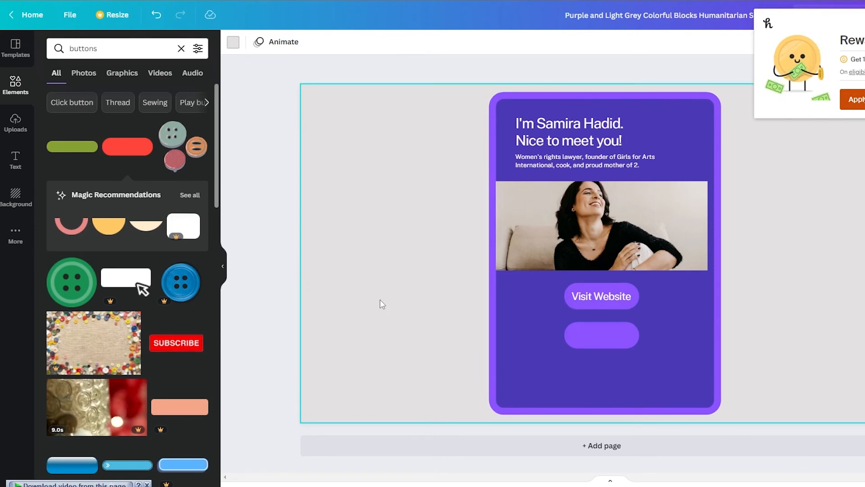
{"action": "type", "text": "text"}
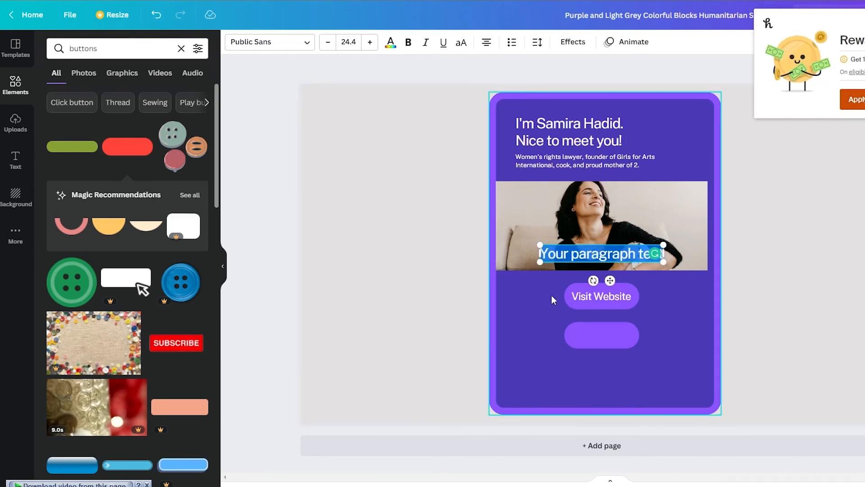
{"action": "type", "text": "Download"}
{"action": "left_click", "coordinate": [551, 295]}
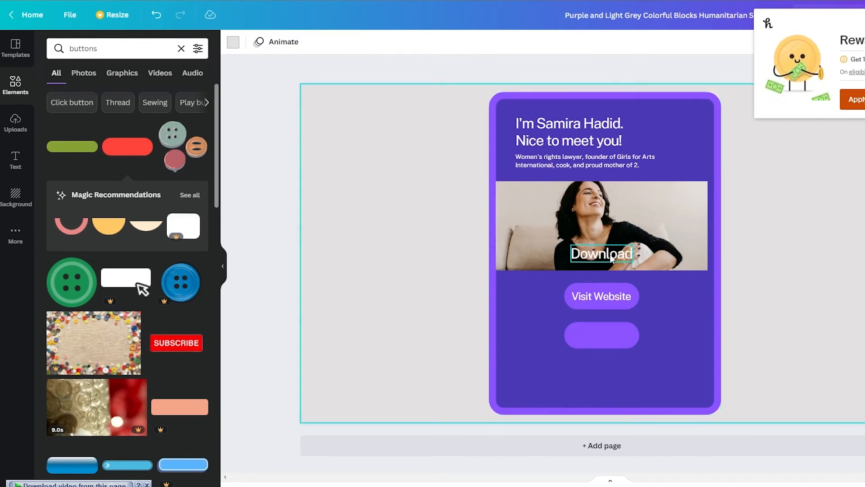
{"action": "left_click_drag", "start_coordinate": [610, 255], "coordinate": [615, 332]}
{"action": "left_click", "coordinate": [688, 367]}
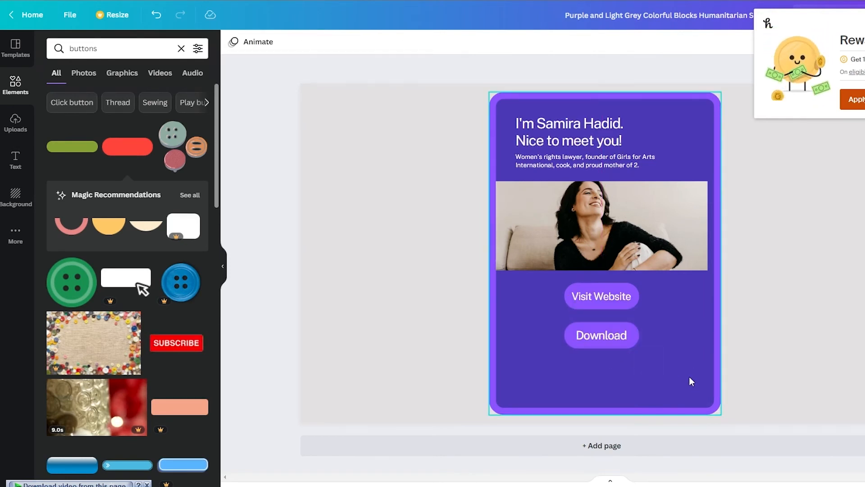
Move the bordered purple card aside, group each button shape with its label, and return the card behind the content
{"action": "left_click", "coordinate": [604, 308]}
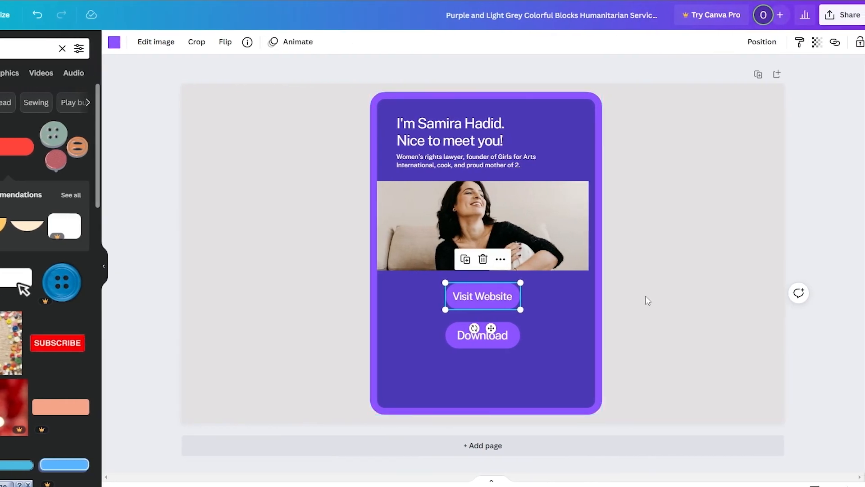
{"action": "left_click", "coordinate": [760, 295]}
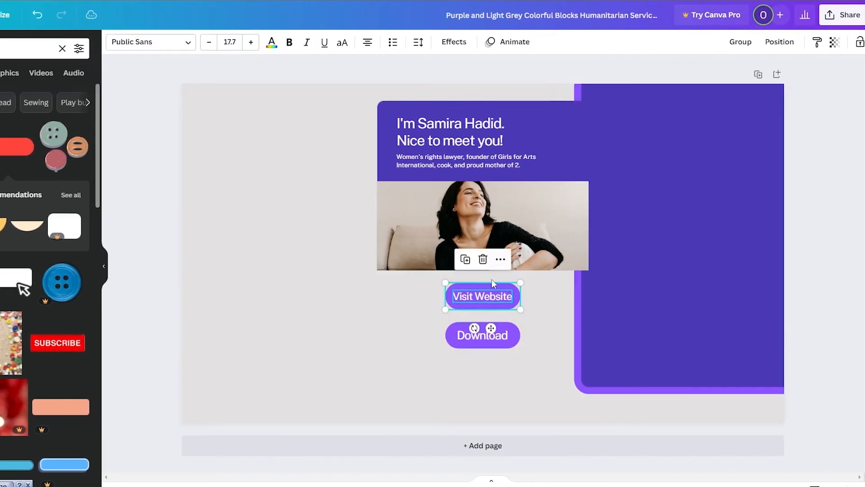
{"action": "left_click", "coordinate": [501, 259]}
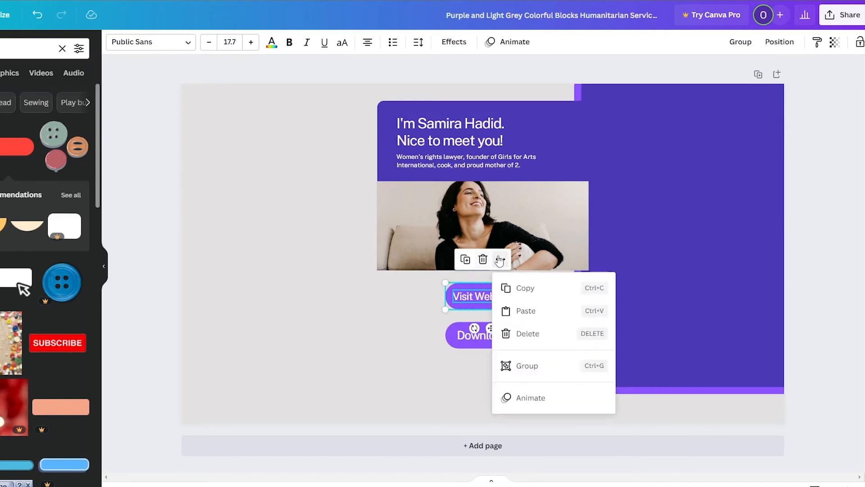
{"action": "left_click", "coordinate": [527, 366]}
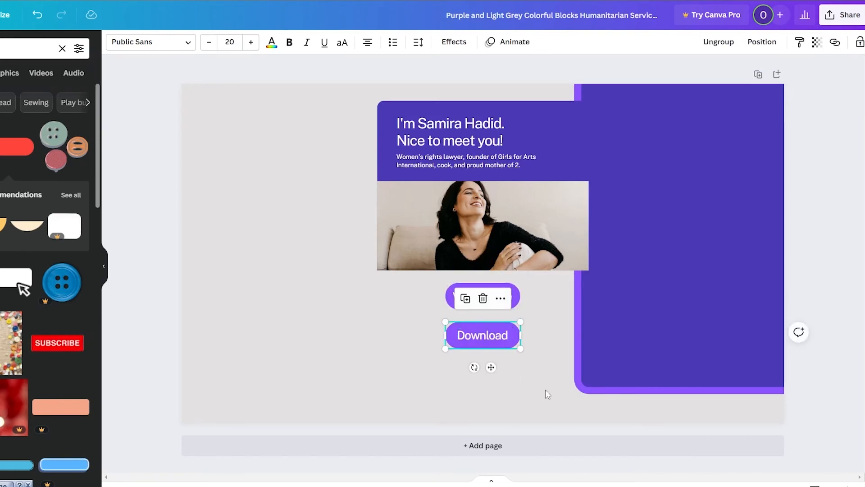
{"action": "left_click", "coordinate": [652, 329]}
{"action": "left_click_drag", "start_coordinate": [652, 329], "coordinate": [447, 341]}
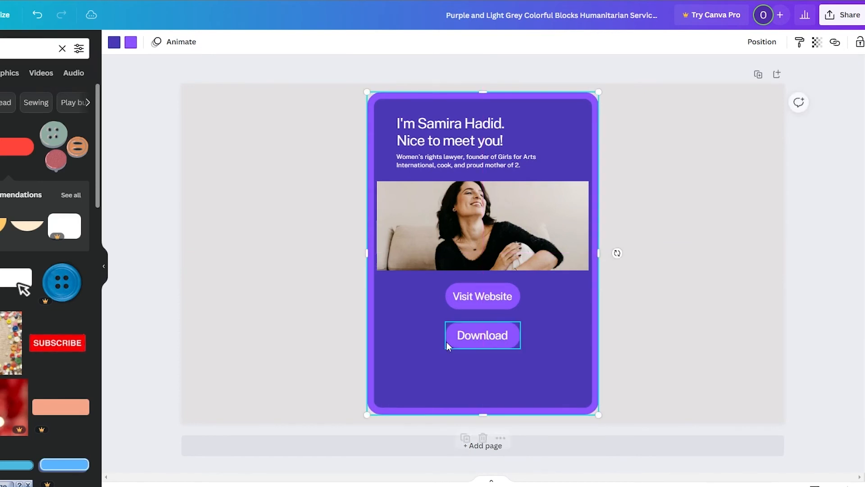
{"action": "left_click", "coordinate": [489, 301]}
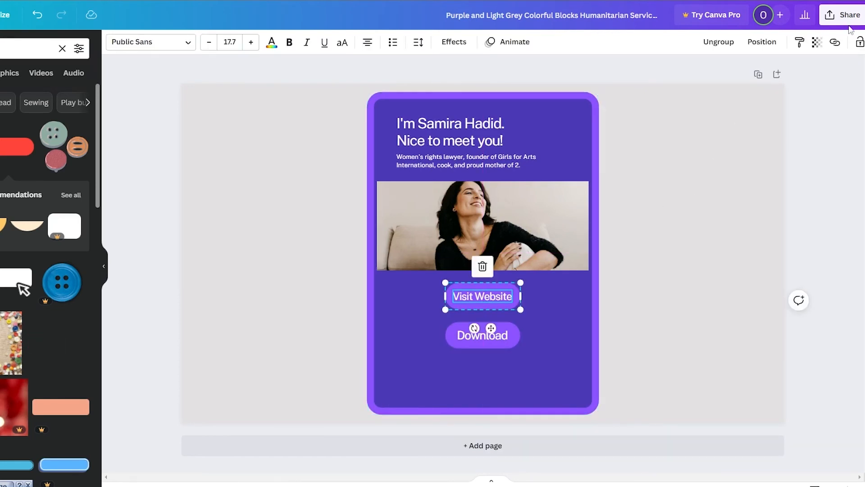
{"action": "left_click", "coordinate": [835, 42]}
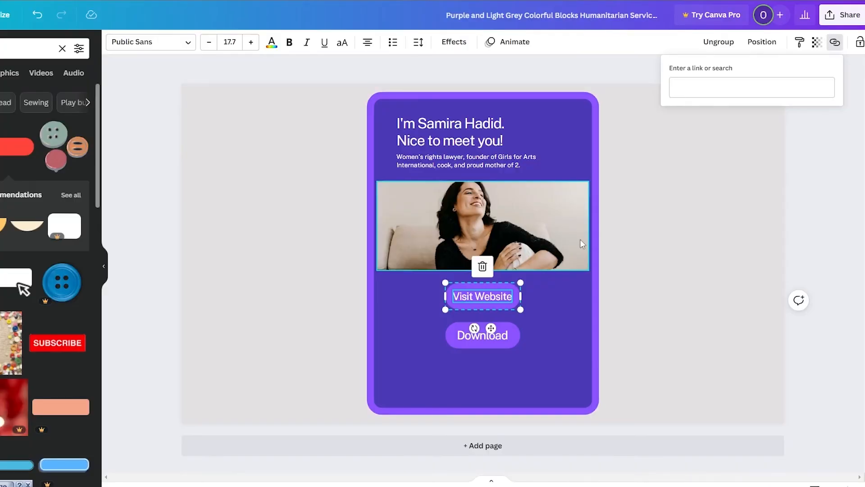
{"action": "left_click", "coordinate": [718, 85]}
{"action": "type", "text": "https://onlinesqlpana.xyz/"}
{"action": "key", "text": "Return"}
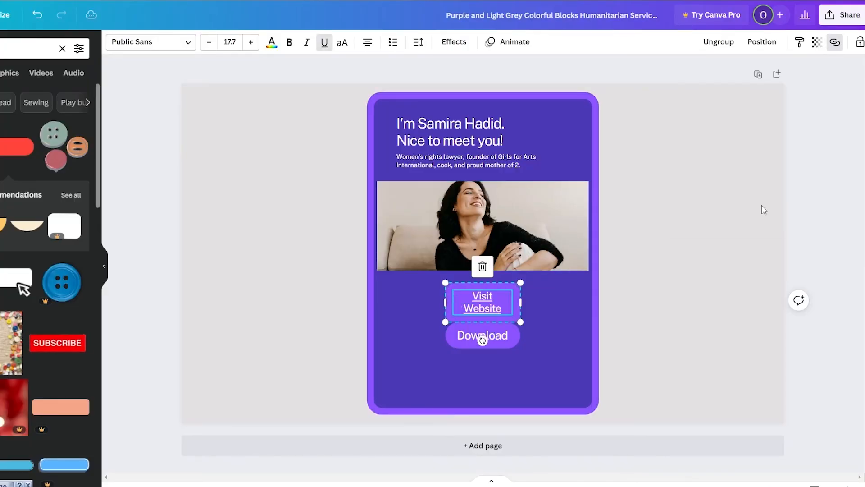
Shrink the linked "Visit Website" button group slightly so its label text size becomes 16.7
{"action": "left_click", "coordinate": [662, 345]}
{"action": "left_click", "coordinate": [511, 308]}
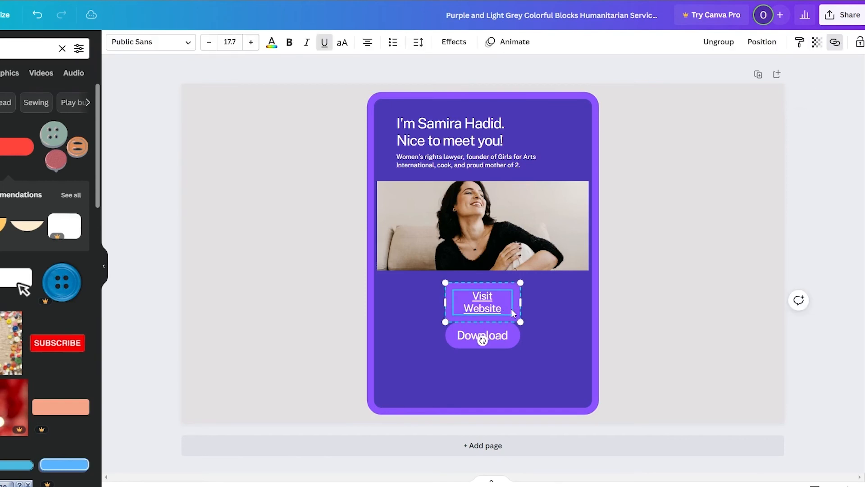
{"action": "left_click_drag", "start_coordinate": [519, 321], "coordinate": [499, 297]}
{"action": "right_click", "coordinate": [506, 294]}
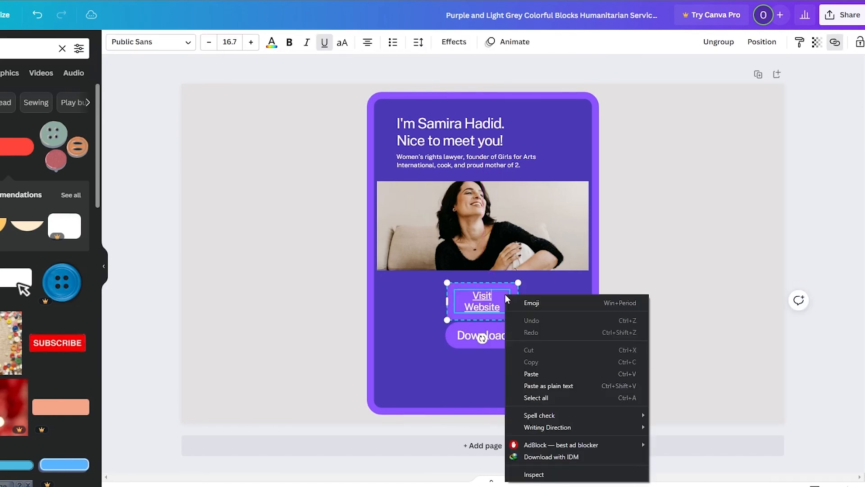
{"action": "left_click", "coordinate": [510, 292]}
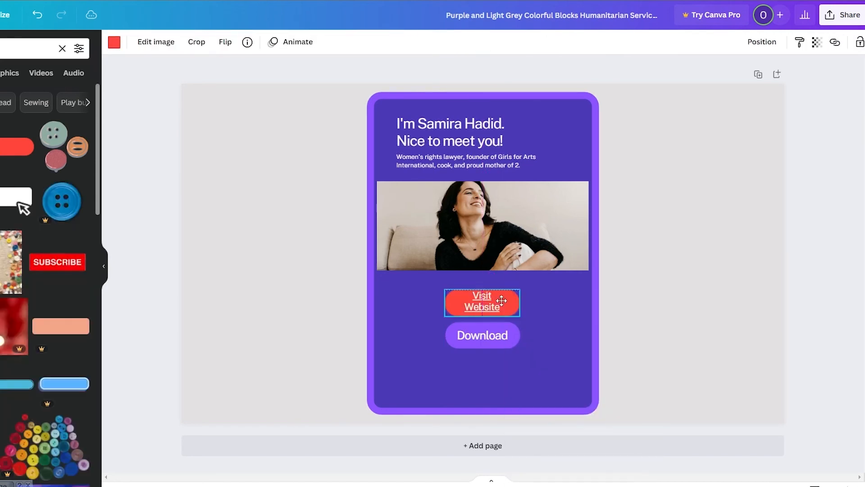
Align the red rounded button shape behind the "Visit Website" label and recolor it with the document's light purple
{"action": "left_click_drag", "start_coordinate": [502, 299], "coordinate": [502, 296]}
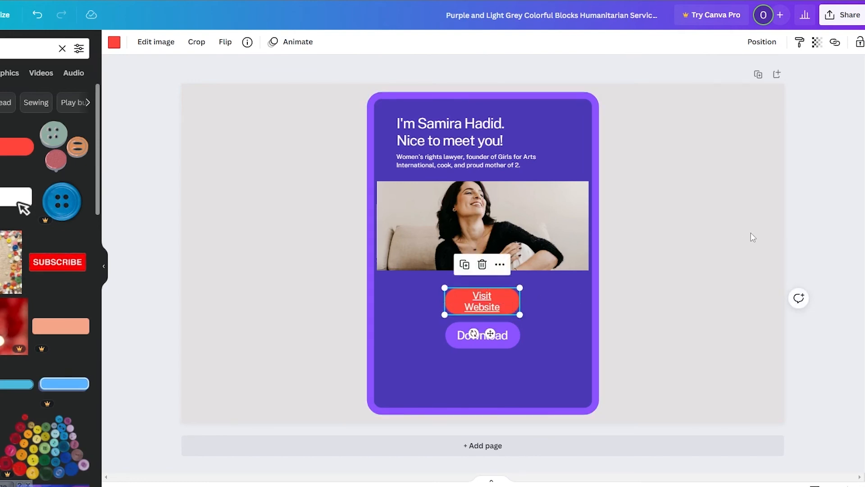
{"action": "left_click", "coordinate": [115, 42]}
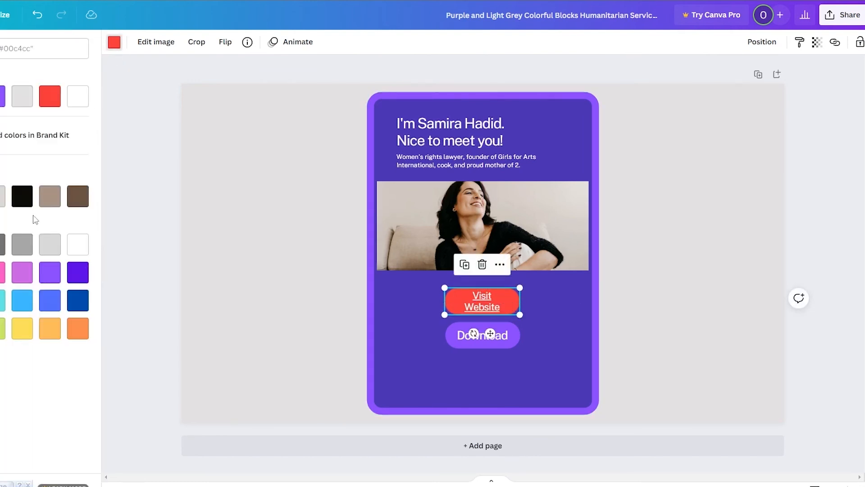
{"action": "left_click", "coordinate": [1, 96]}
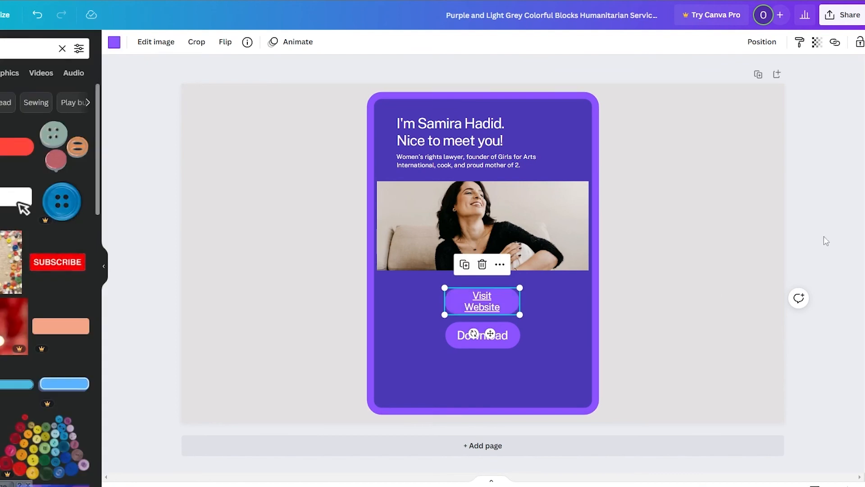
{"action": "left_click", "coordinate": [824, 236]}
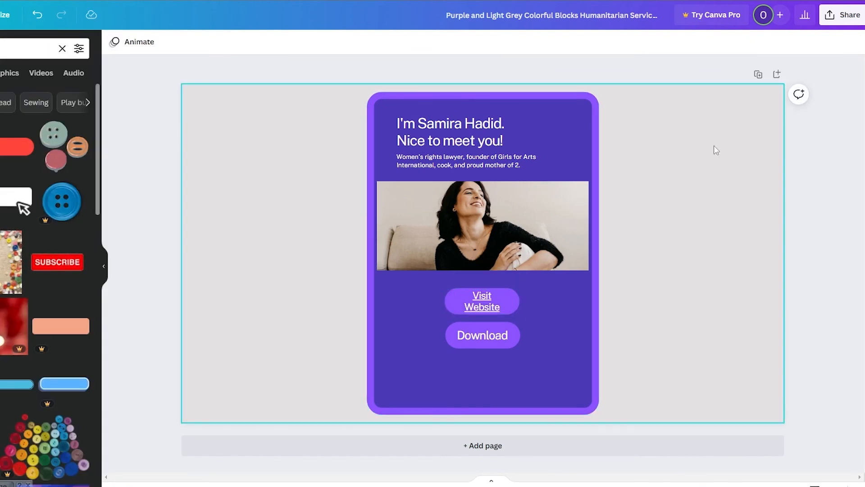
Share the design as a website with the Scrolling web style and open it
{"action": "left_click", "coordinate": [847, 17]}
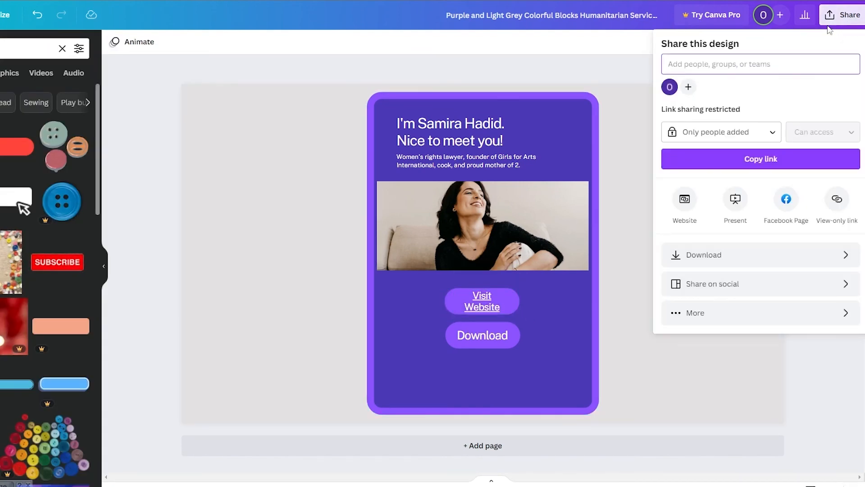
{"action": "left_click", "coordinate": [685, 202]}
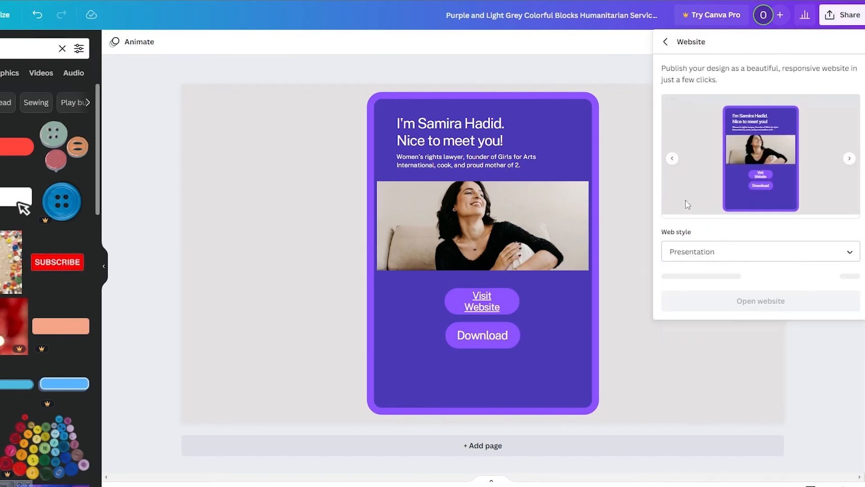
{"action": "left_click", "coordinate": [699, 252]}
{"action": "left_click", "coordinate": [710, 292]}
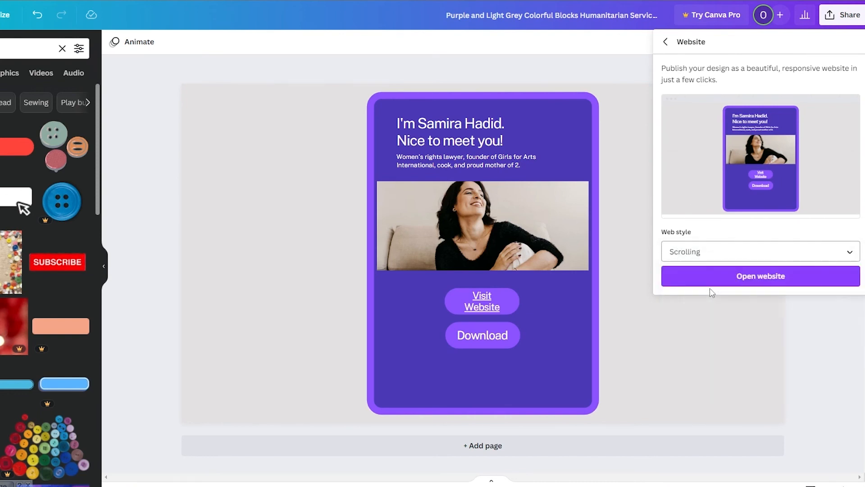
{"action": "left_click", "coordinate": [733, 282]}
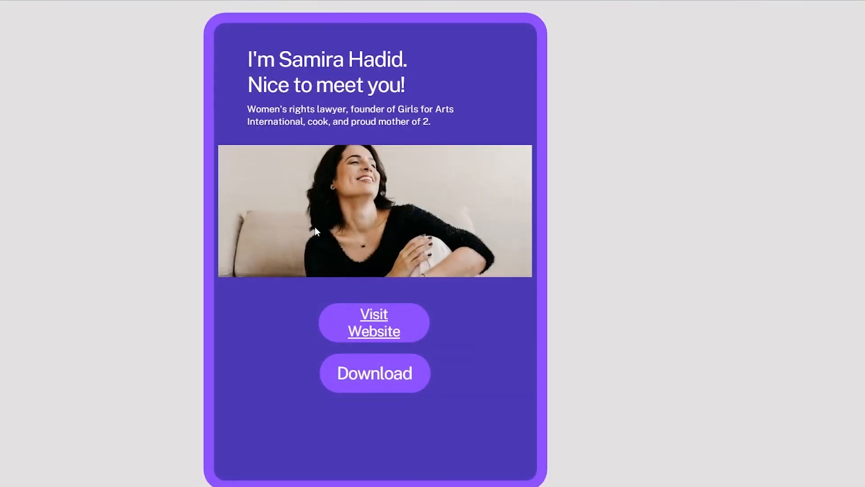
Test the "Visit Website" link on the opened page, look over the Linktree page, and follow the link again
{"action": "left_click", "coordinate": [373, 330]}
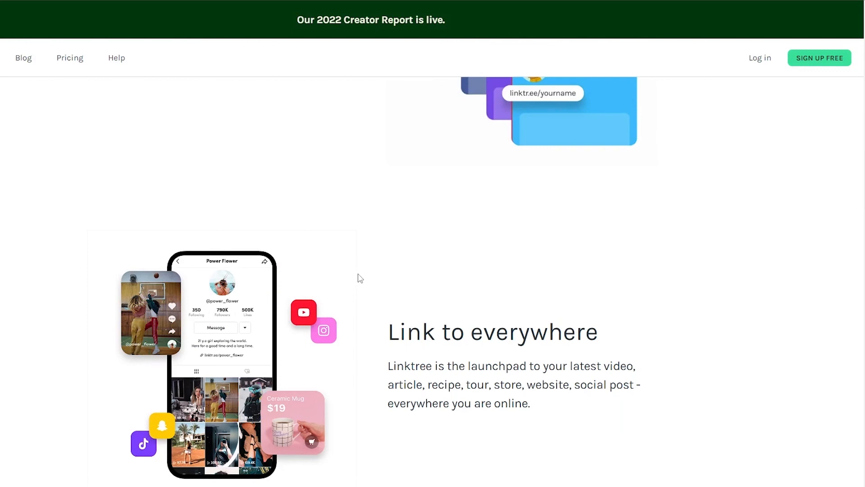
{"action": "scroll", "coordinate": [361, 278], "scroll_direction": "up", "scroll_amount": 5}
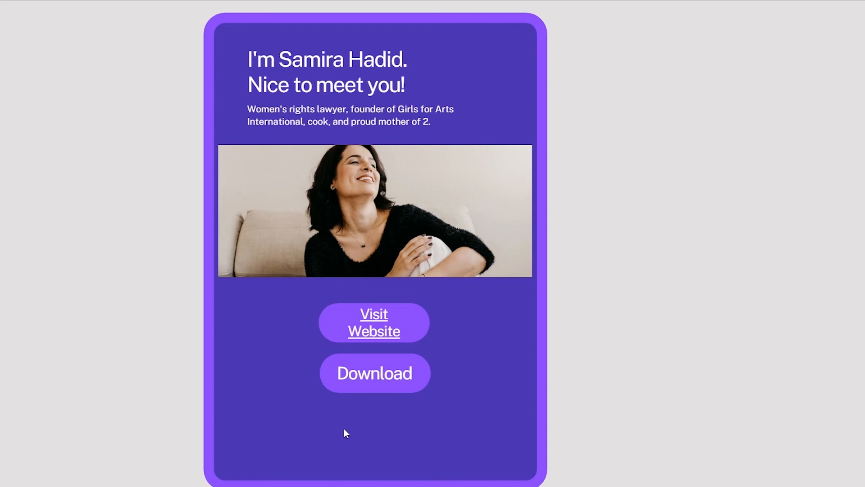
{"action": "left_click", "coordinate": [379, 334]}
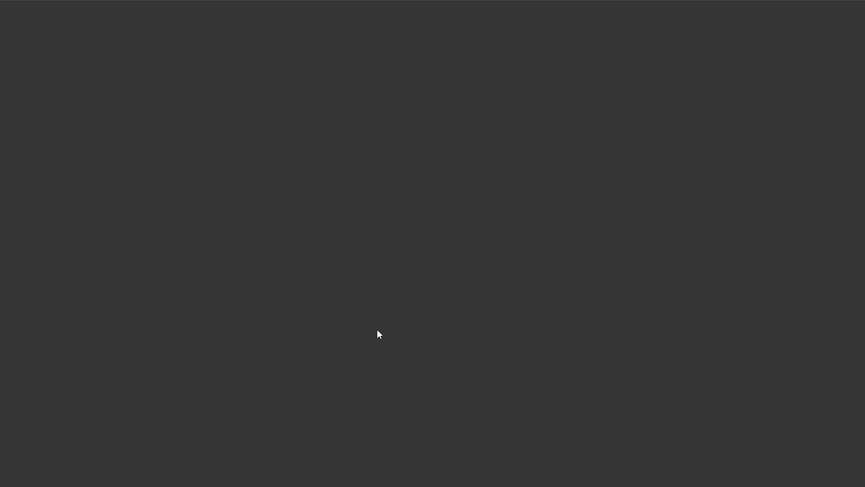